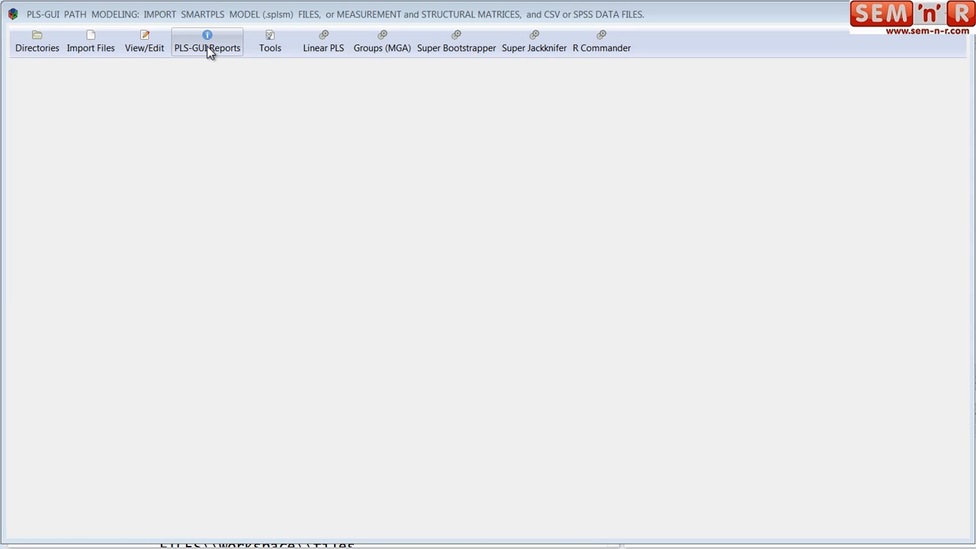
- Check the report dialog for available PLS, 2-group (MGA) and 3-group (MGA) reports
left_click(207, 46)
left_click_drag(481, 247, 333, 143)
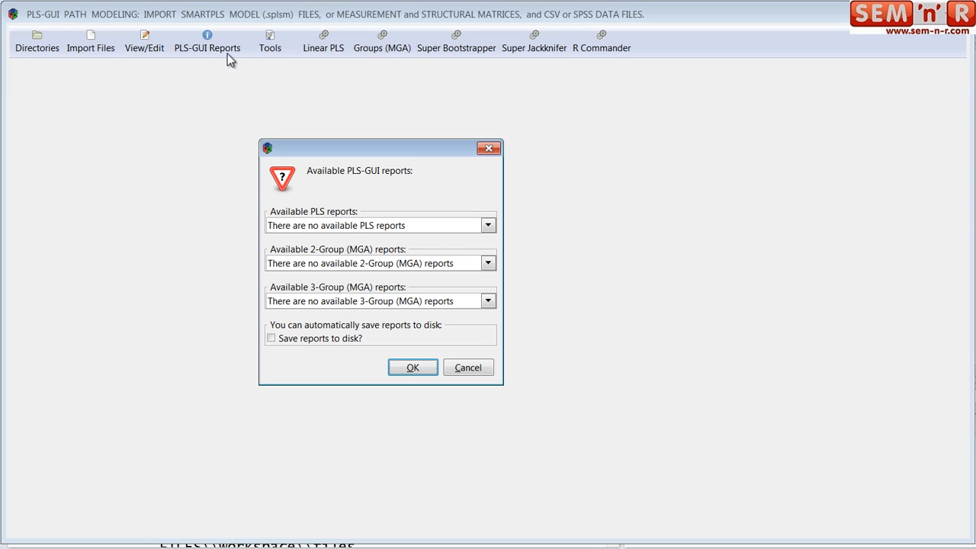
left_click(488, 226)
left_click(489, 226)
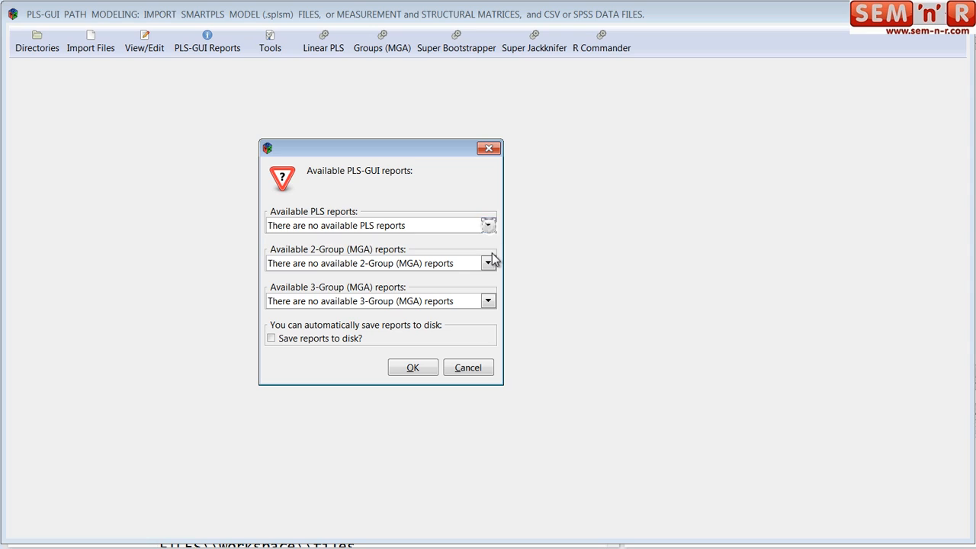
left_click(488, 263)
left_click(485, 301)
left_click(413, 367)
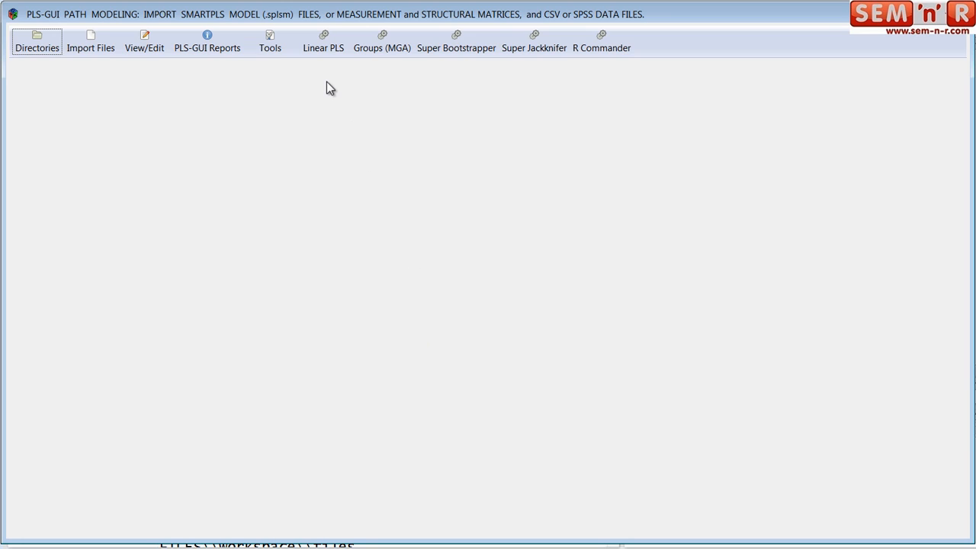
- Load the data file SL-237-EXP.csv from the SL subfolder of workspace's SL folder for the Linear PLS analysis
left_click(320, 36)
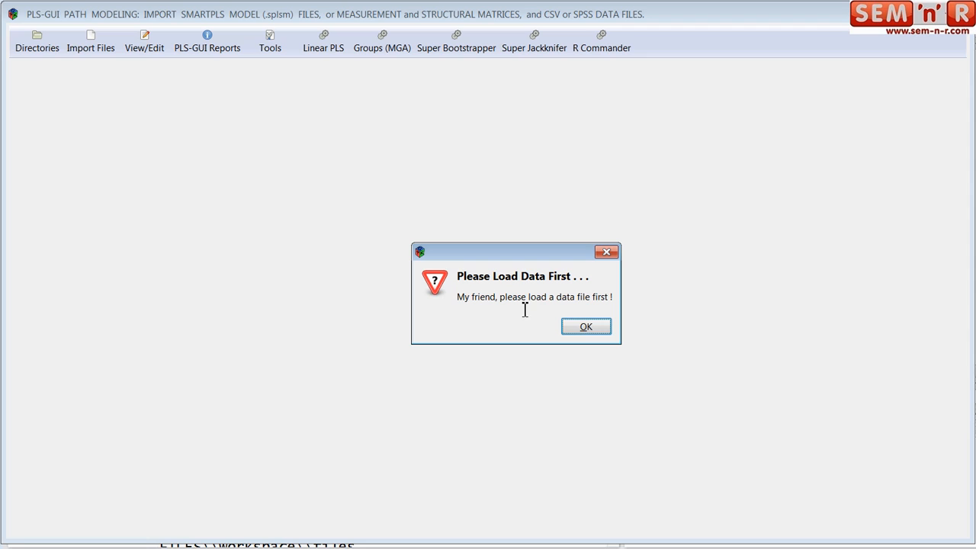
left_click(584, 329)
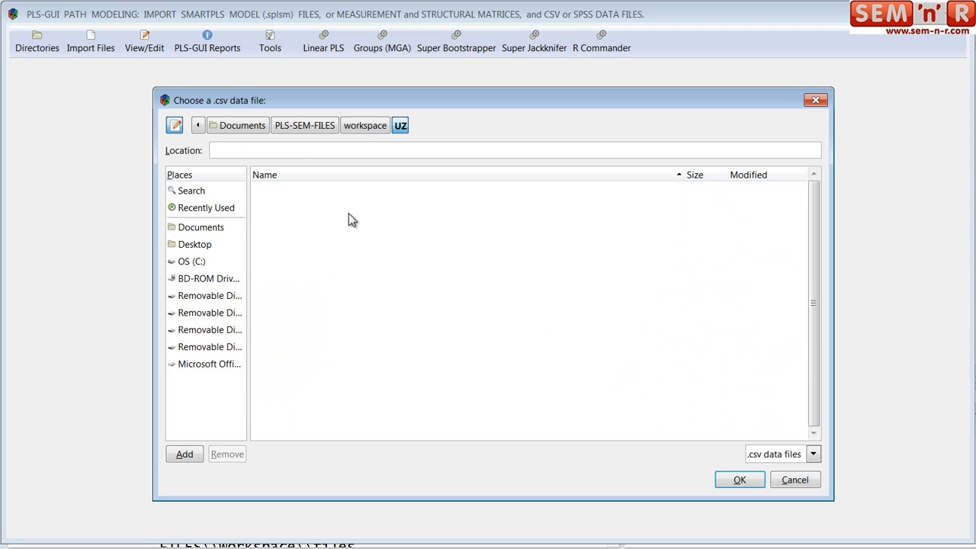
left_click(365, 126)
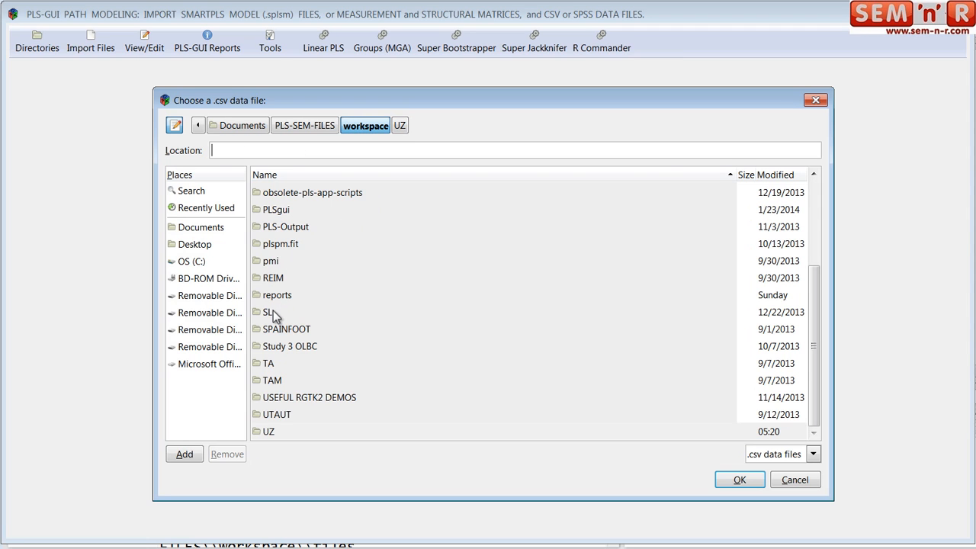
double_click(273, 314)
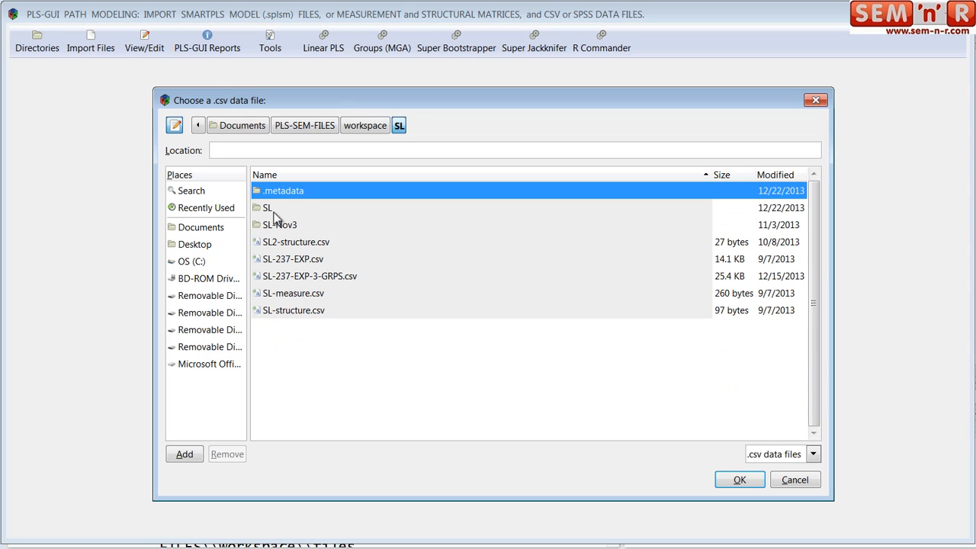
double_click(272, 208)
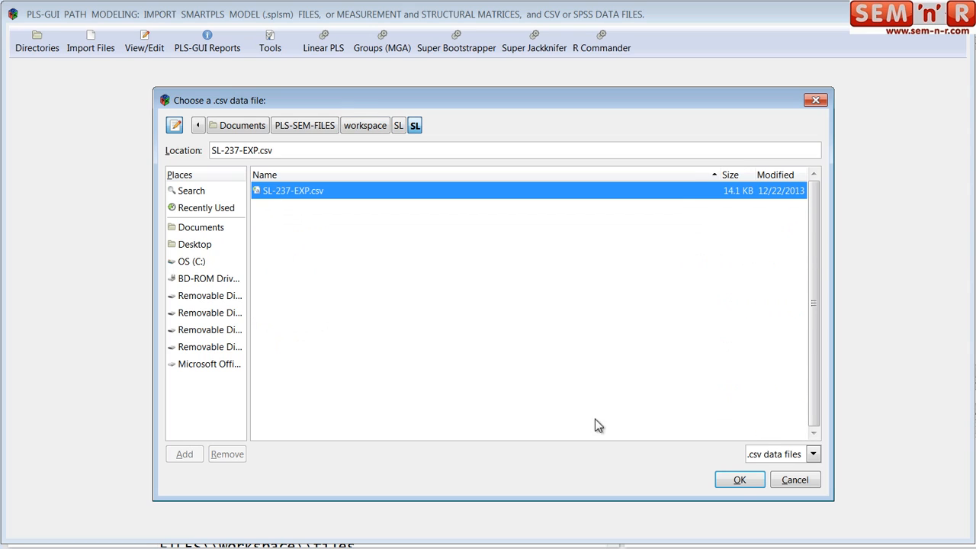
left_click(734, 479)
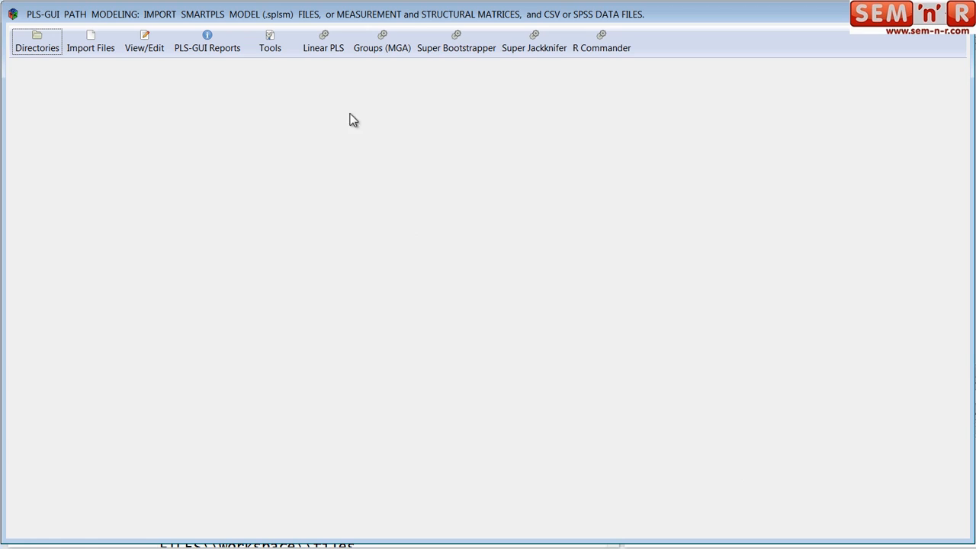
- Load the model file SL.splsm from the SL subfolder of workspace's SL folder for the Linear PLS analysis
left_click(322, 36)
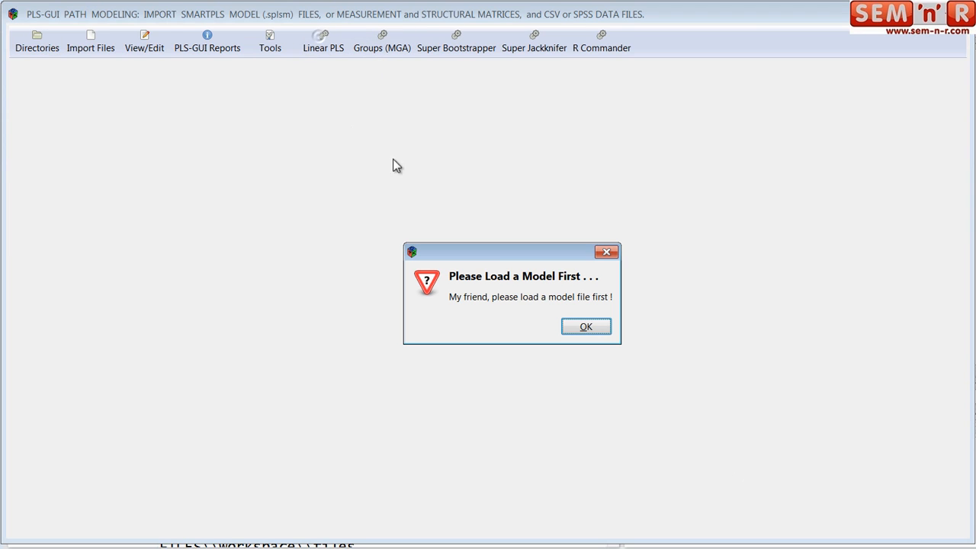
left_click(584, 328)
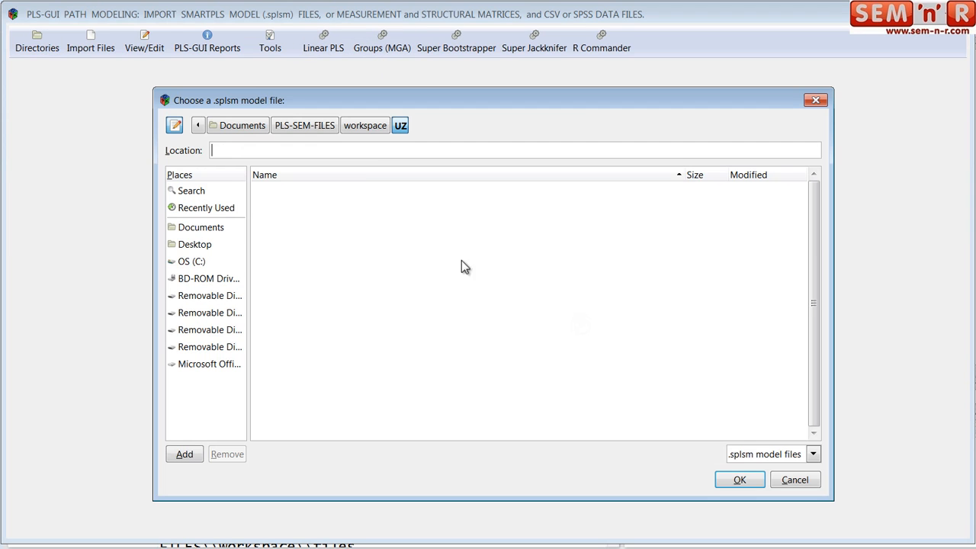
left_click(360, 124)
double_click(273, 312)
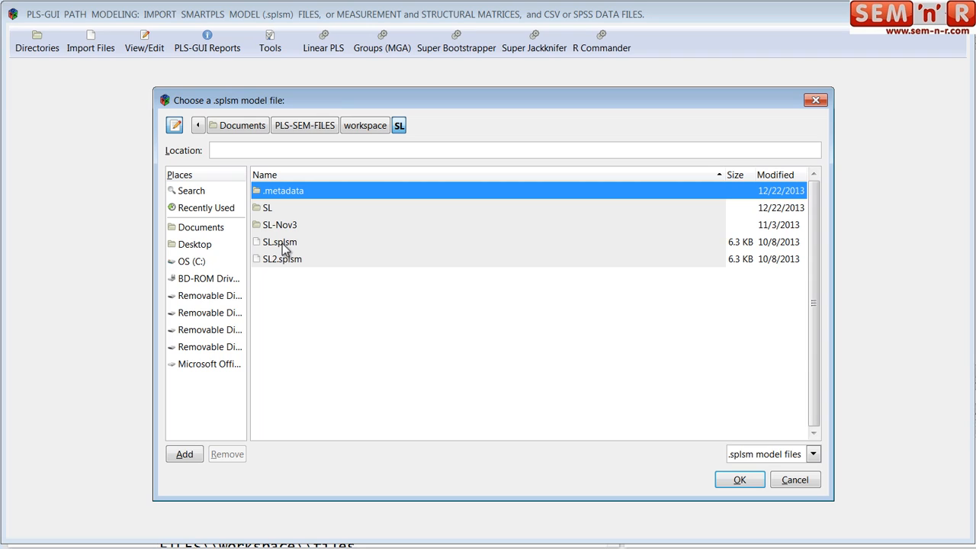
double_click(268, 208)
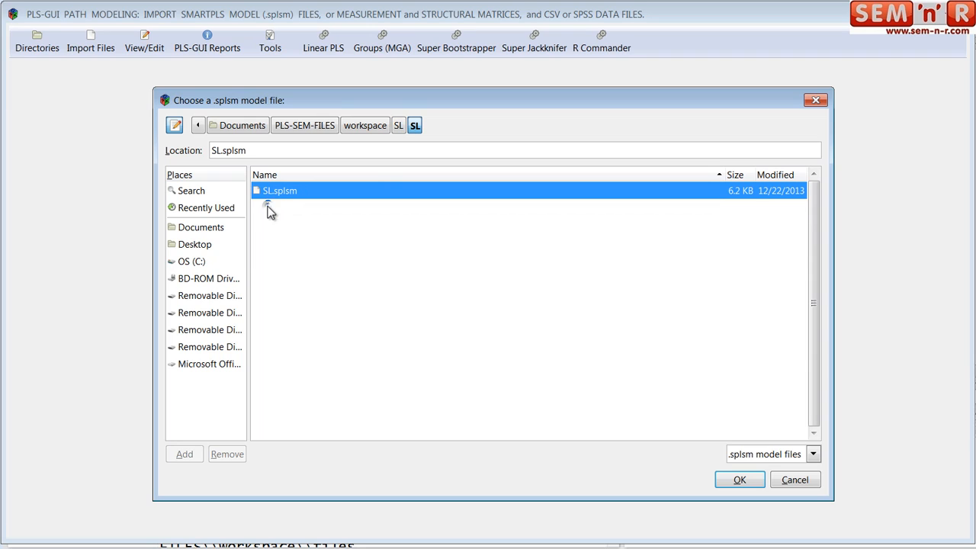
left_click(739, 479)
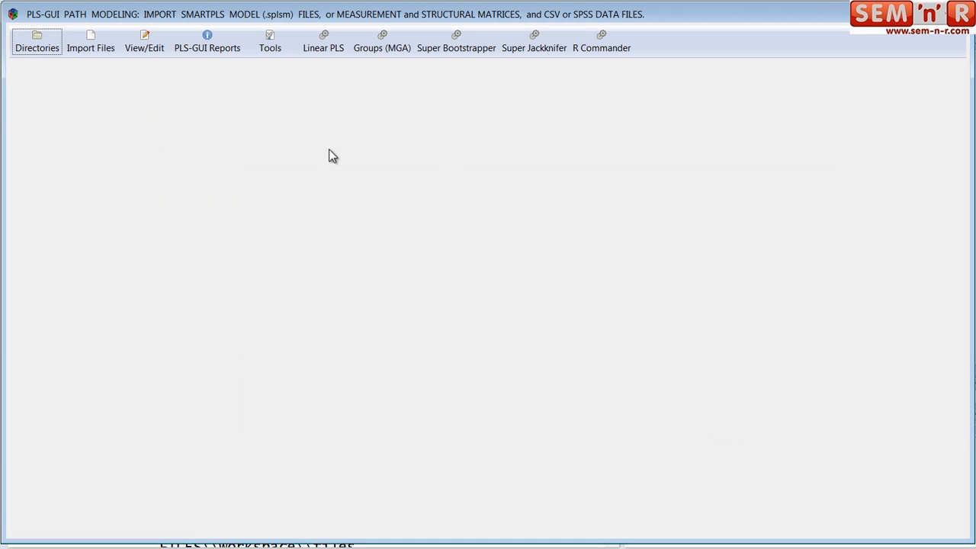
- Run Linear PLS with the path weighting scheme, scaled input data and a bootstrap of 200 resamples
left_click(323, 47)
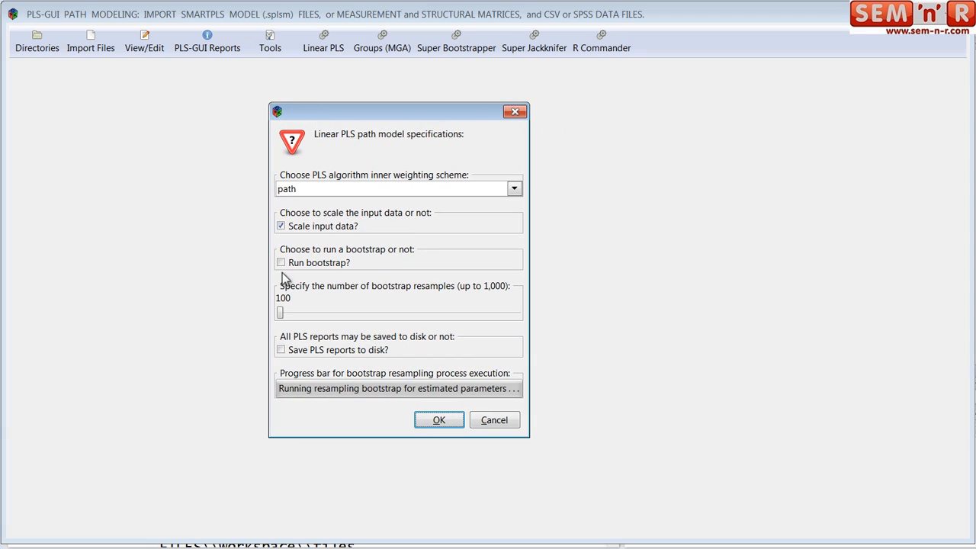
left_click(281, 263)
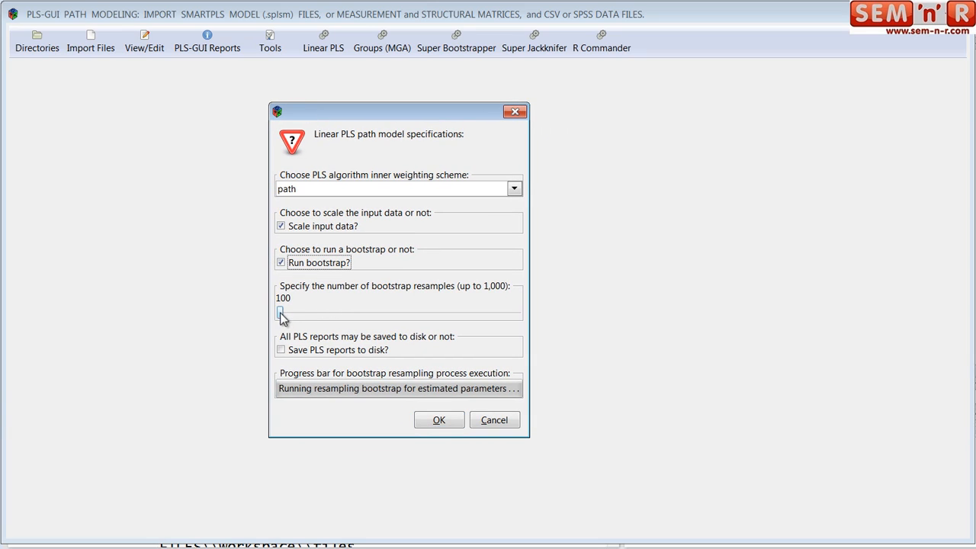
left_click_drag(282, 315, 305, 315)
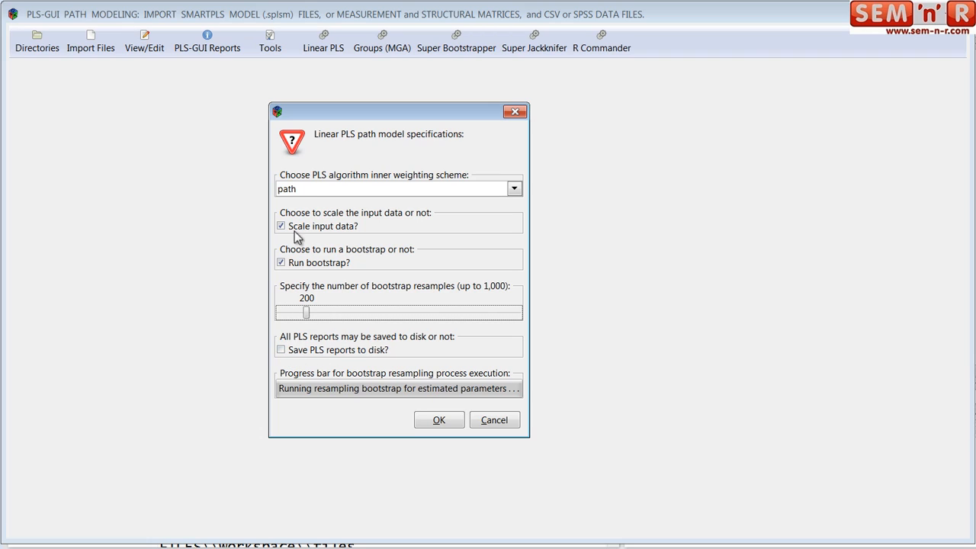
left_click(513, 189)
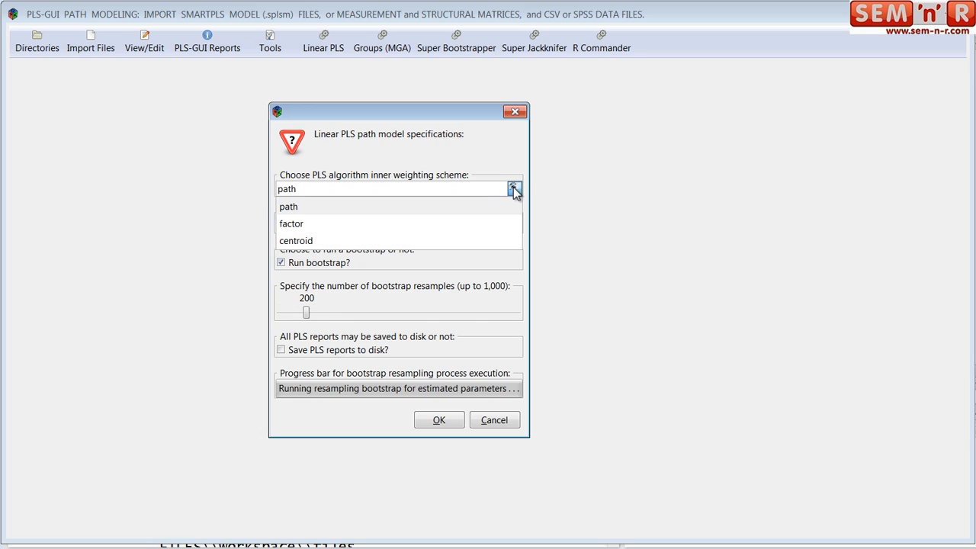
left_click(411, 211)
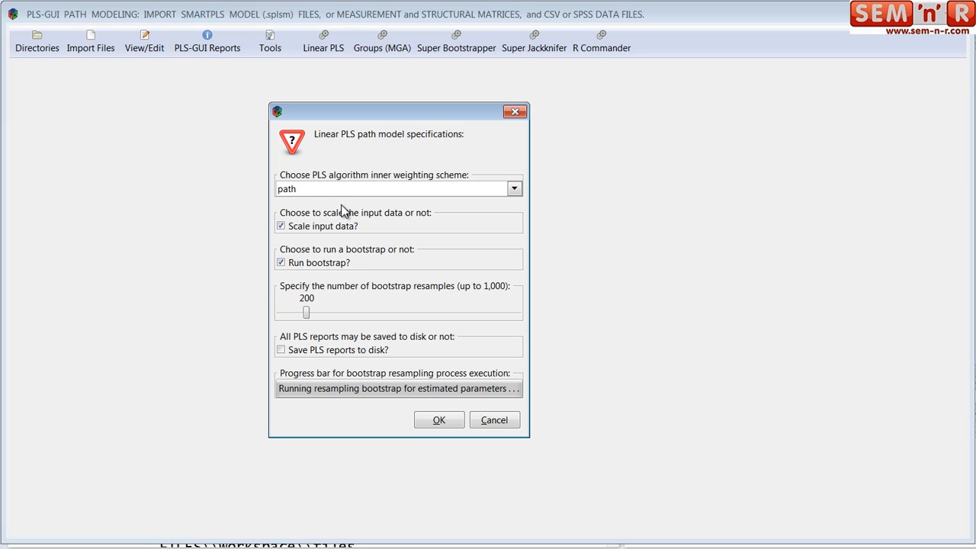
left_click(437, 422)
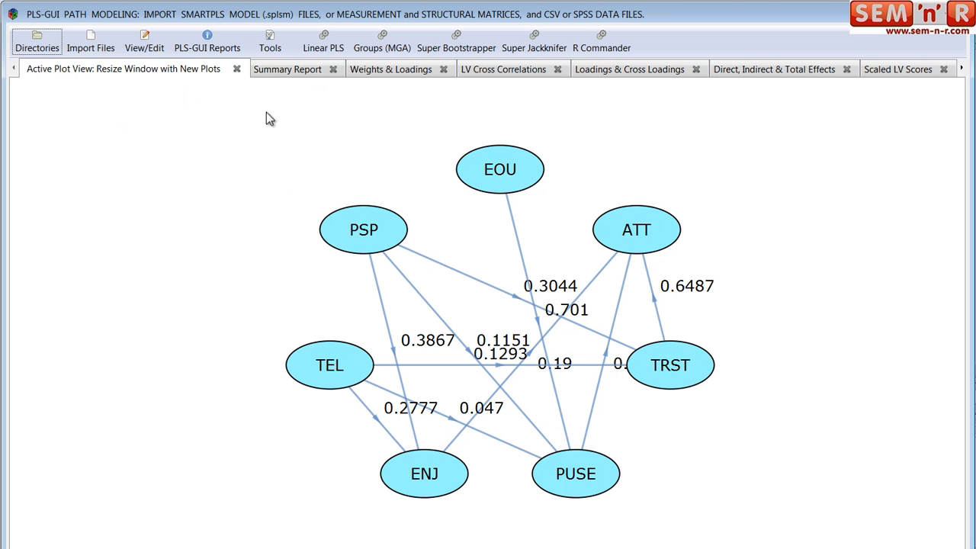
- Review the PLS result tables from the summary report through loadings, correlations and effects to the scaled LV scores
left_click(293, 70)
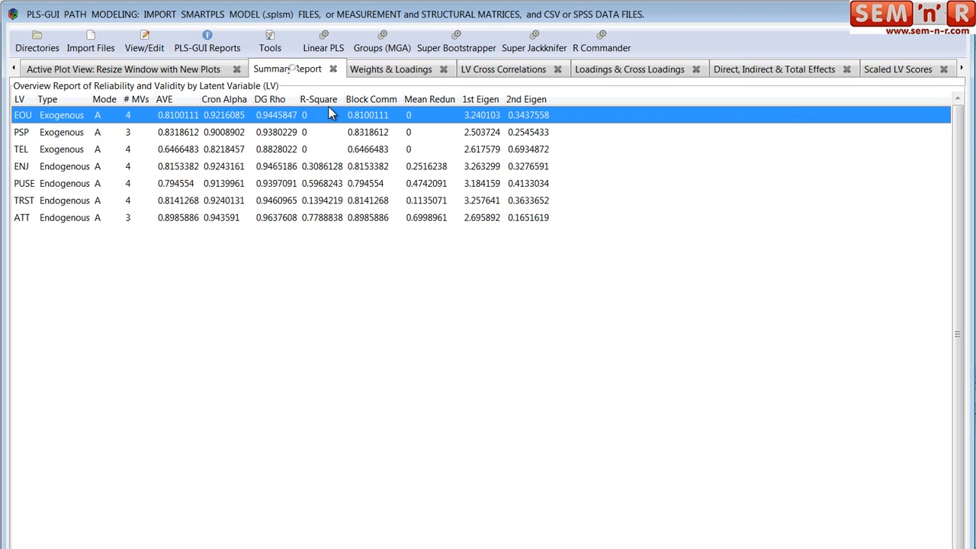
left_click(401, 69)
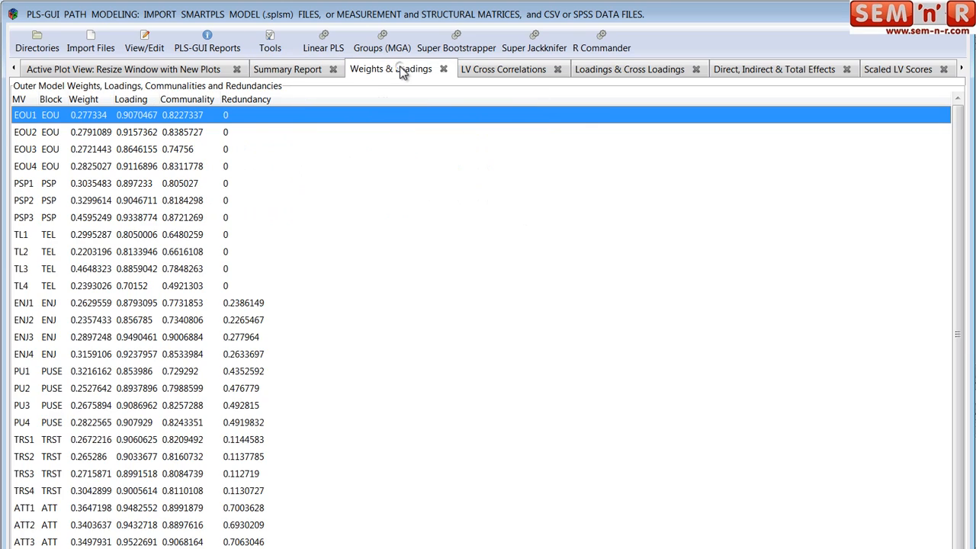
left_click(495, 72)
left_click(633, 73)
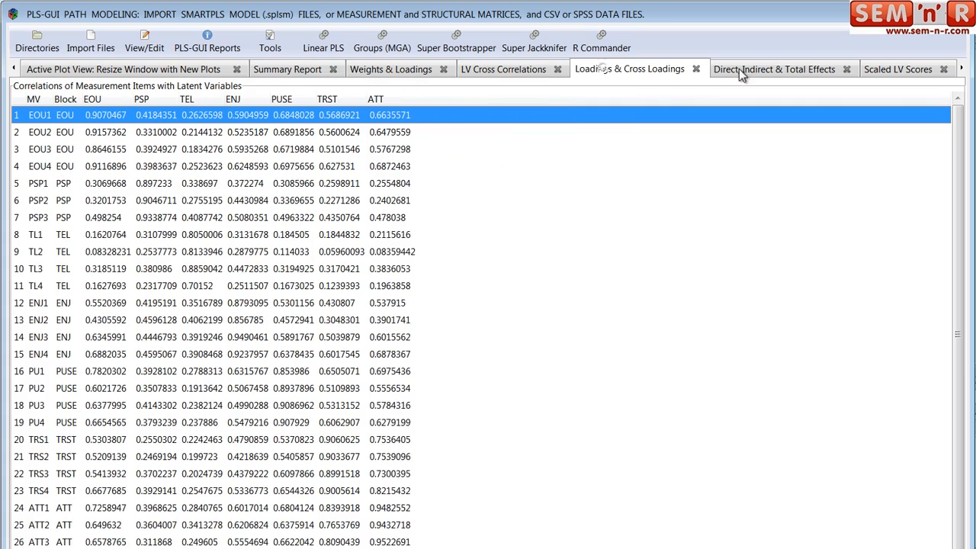
left_click(745, 71)
left_click(892, 73)
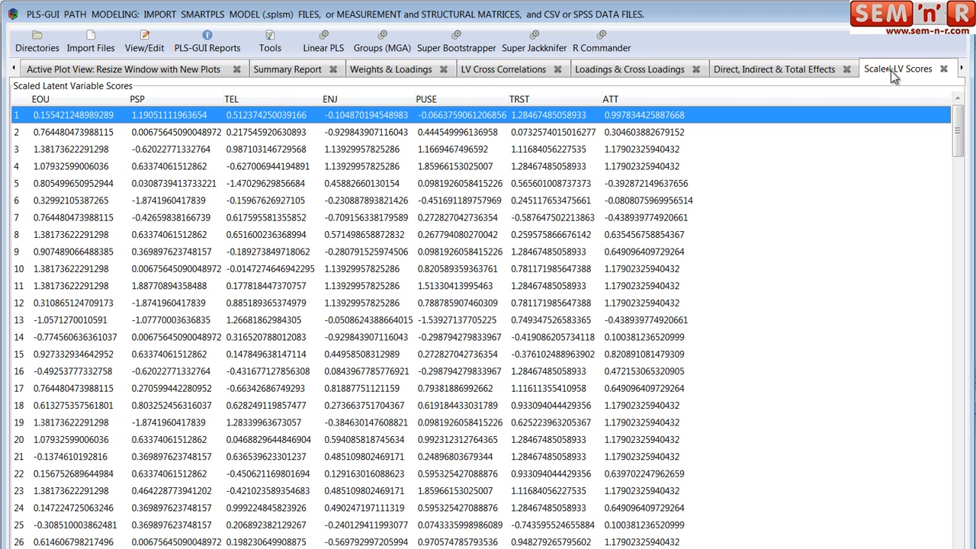
- Review the bootstrap confidence intervals for the path model, outer loadings, outer weights, total effects and R-Square
left_click(963, 69)
left_click(963, 68)
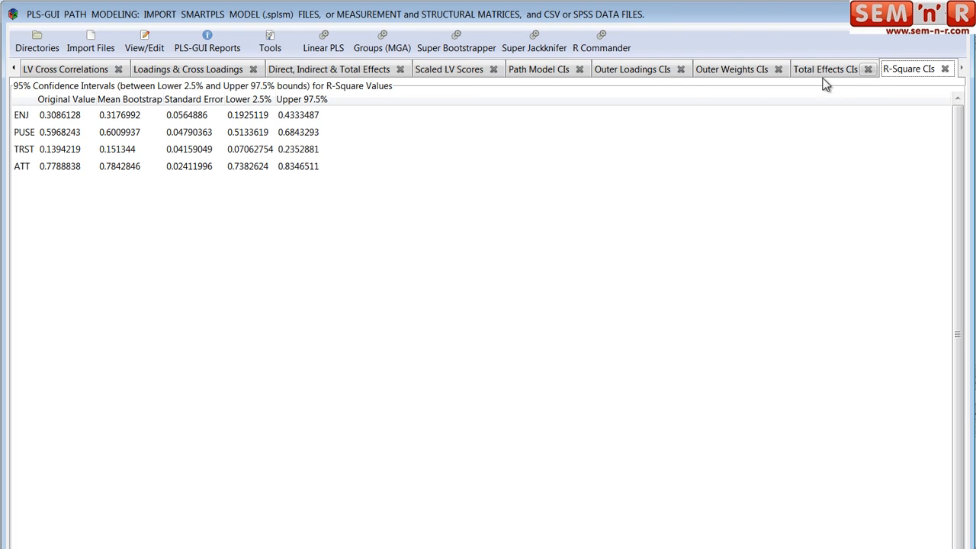
left_click(552, 69)
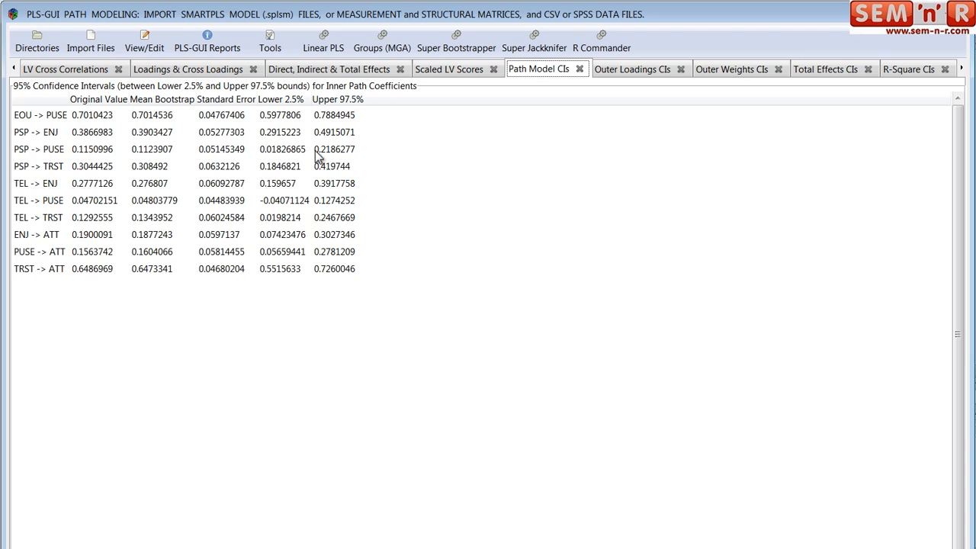
left_click(627, 69)
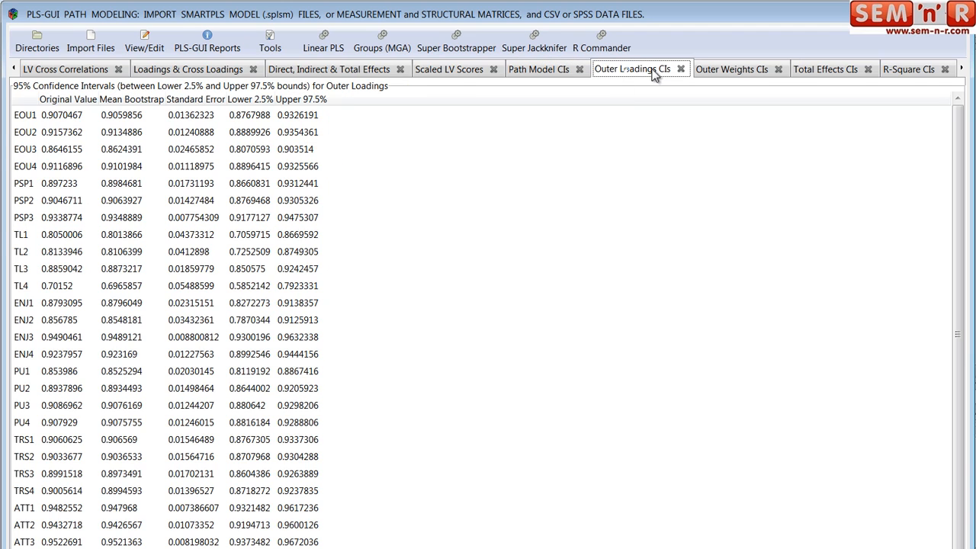
left_click(725, 69)
left_click(831, 70)
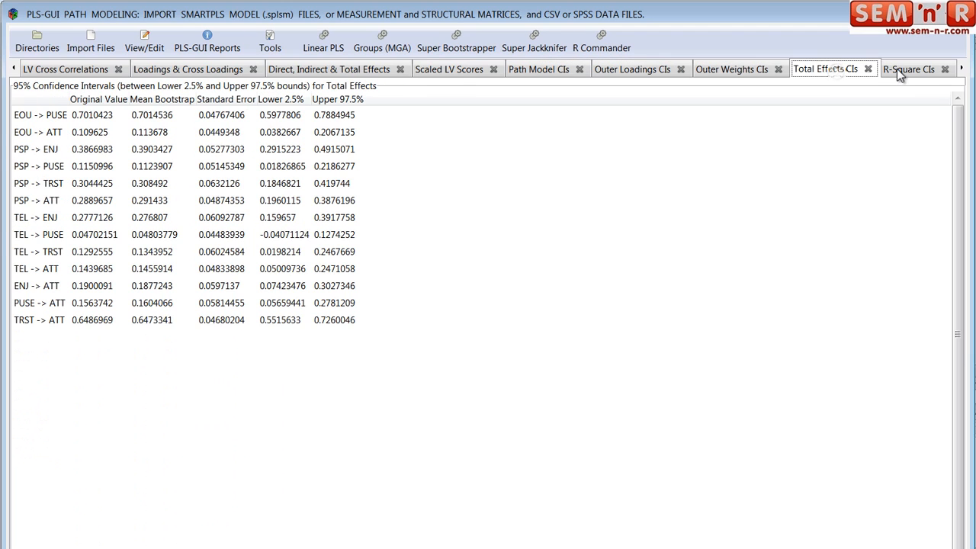
left_click(897, 69)
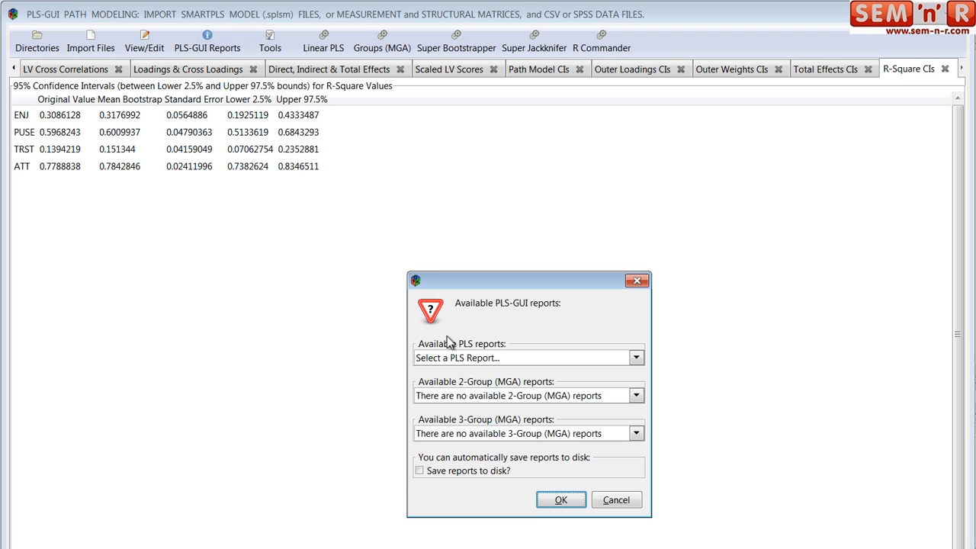
- View the Loadings & Cross Loadings report in an enlarged separate window without saving reports to disk, and close it
left_click_drag(507, 283, 370, 207)
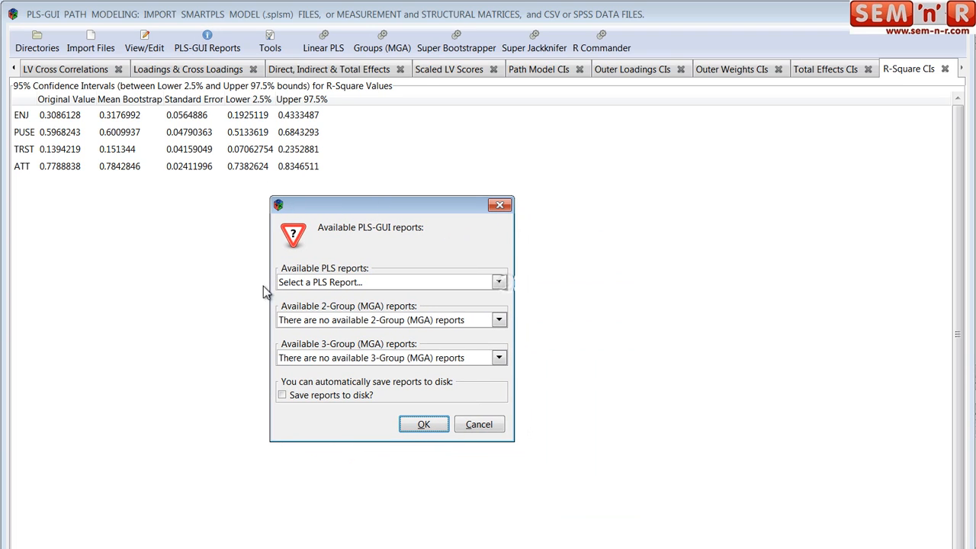
left_click(499, 282)
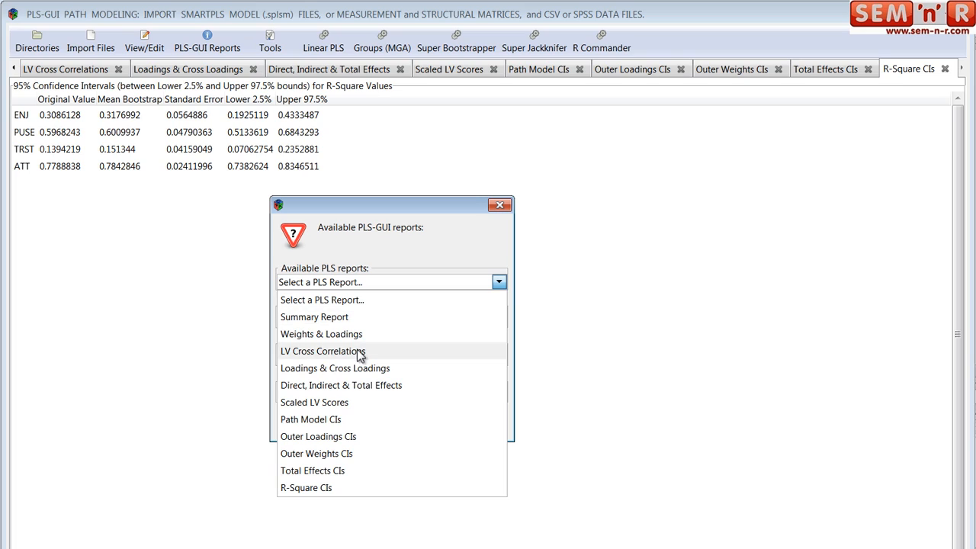
left_click(338, 372)
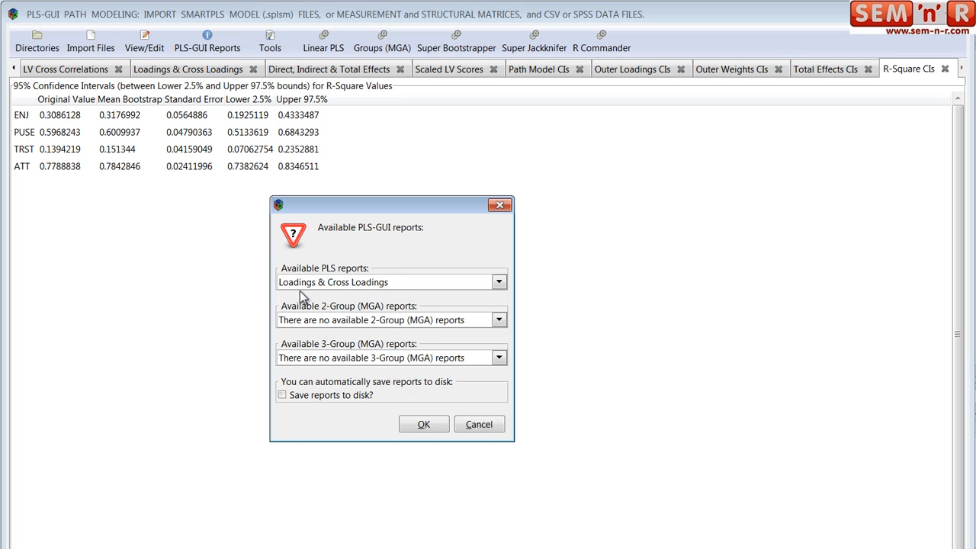
left_click(424, 424)
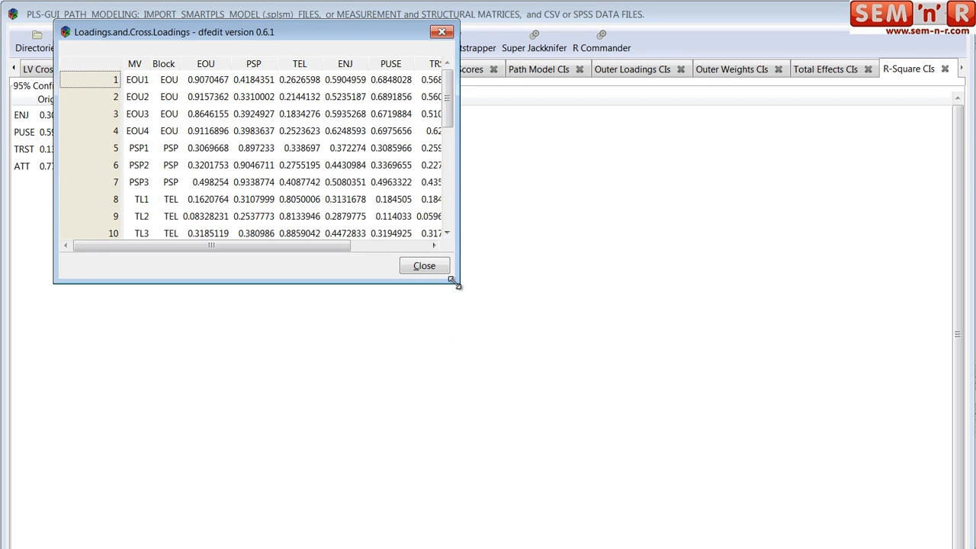
left_click_drag(458, 282, 598, 548)
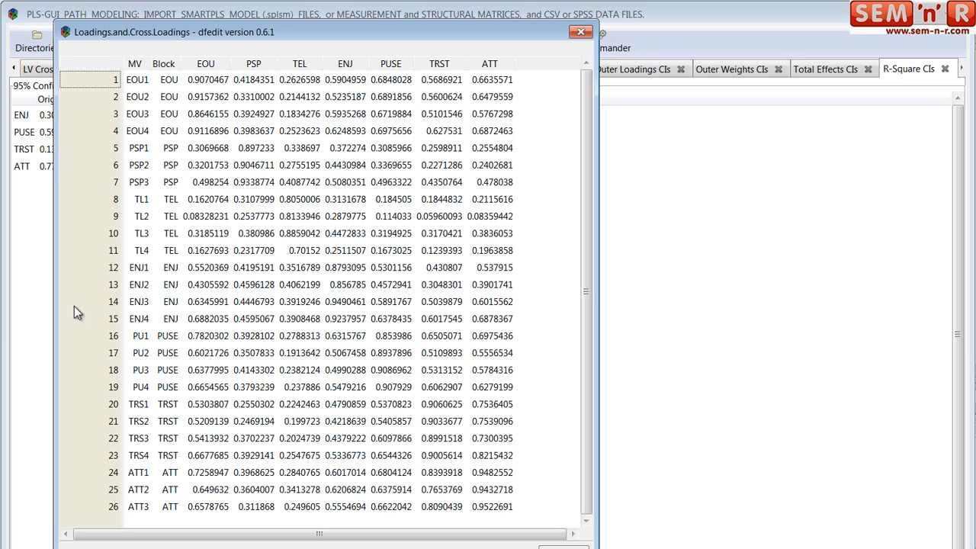
left_click(552, 547)
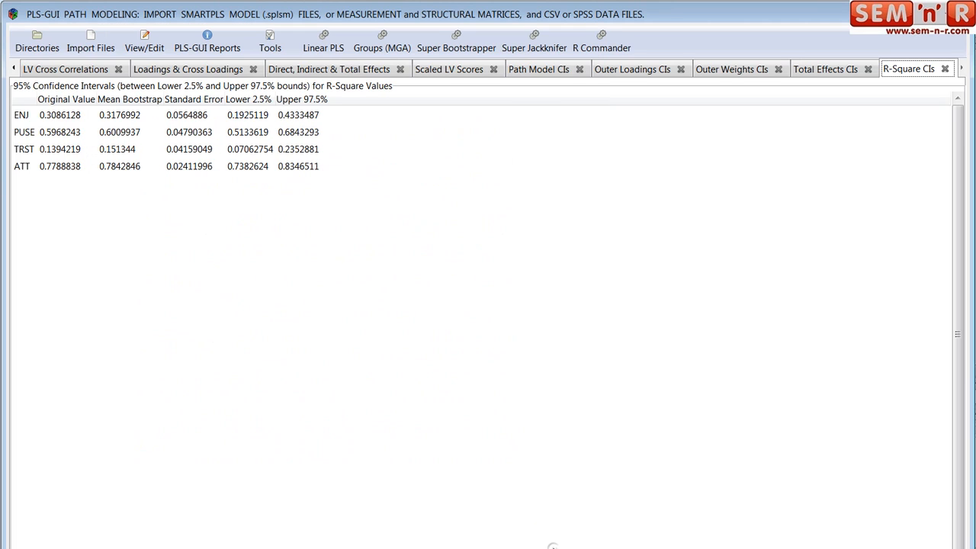
- View the Direct, Indirect & Total Effects report in an enlarged separate window with saving reports to disk enabled, and close it
left_click(209, 43)
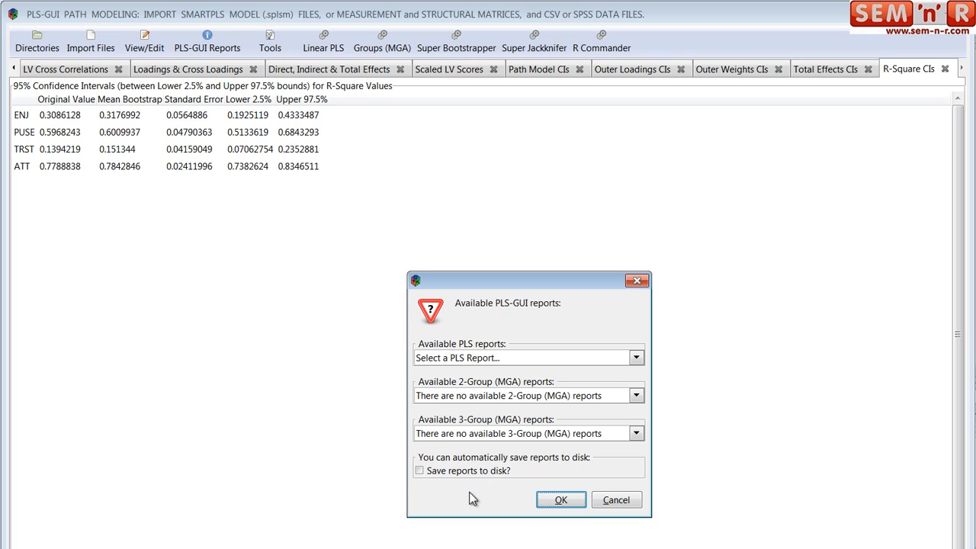
left_click(636, 357)
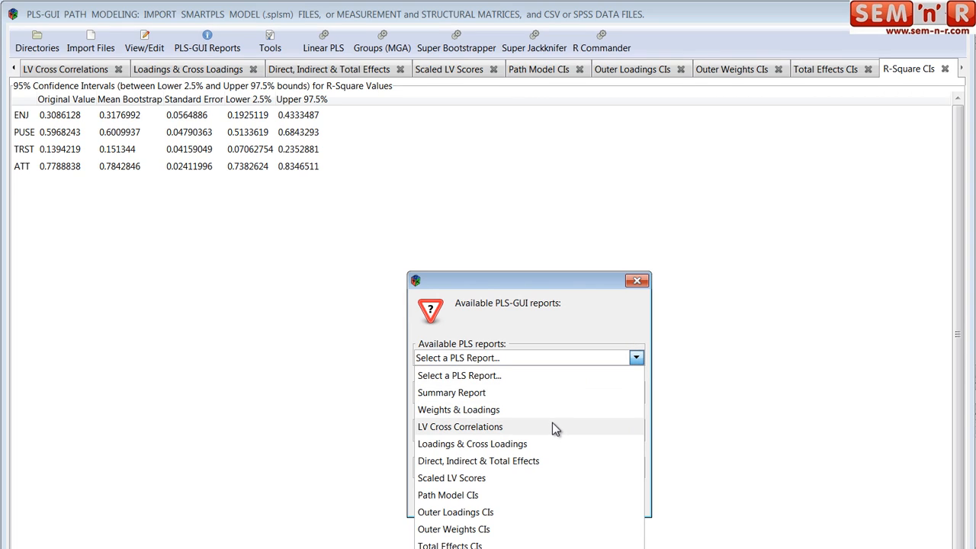
left_click(520, 460)
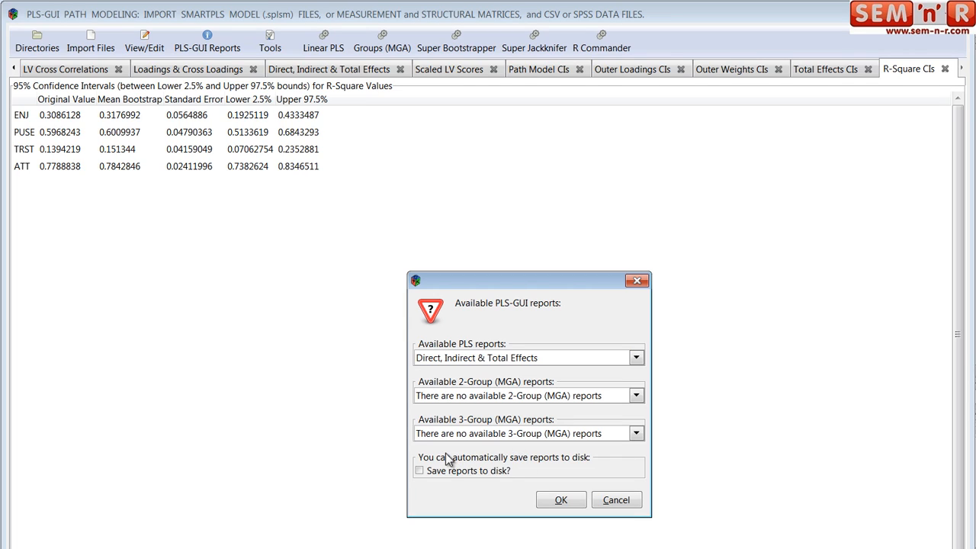
left_click(420, 471)
left_click(561, 502)
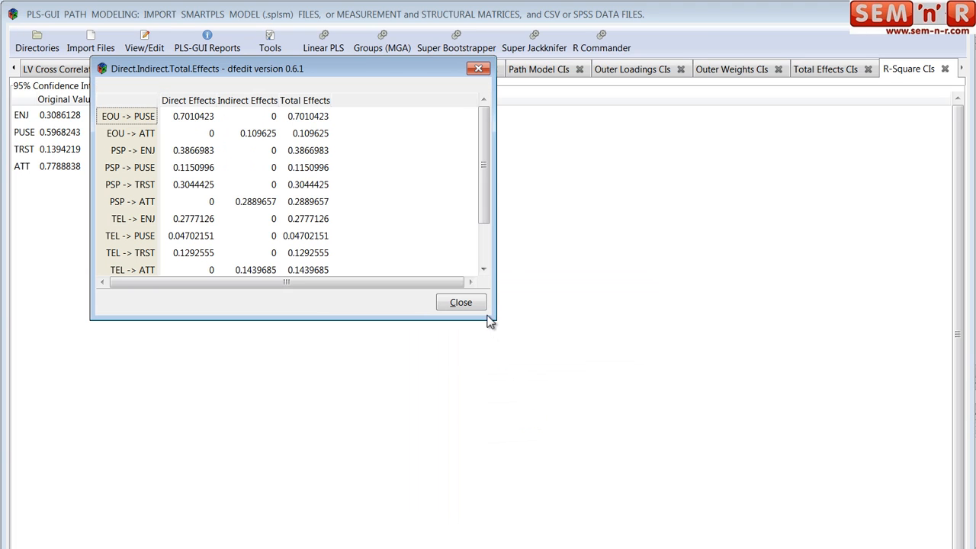
left_click_drag(492, 319, 555, 458)
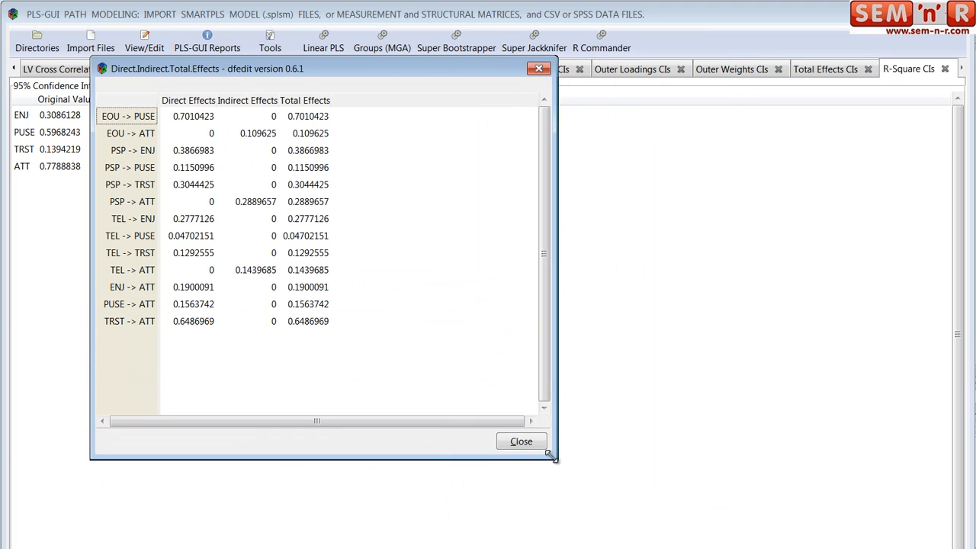
mouse_move(275, 548)
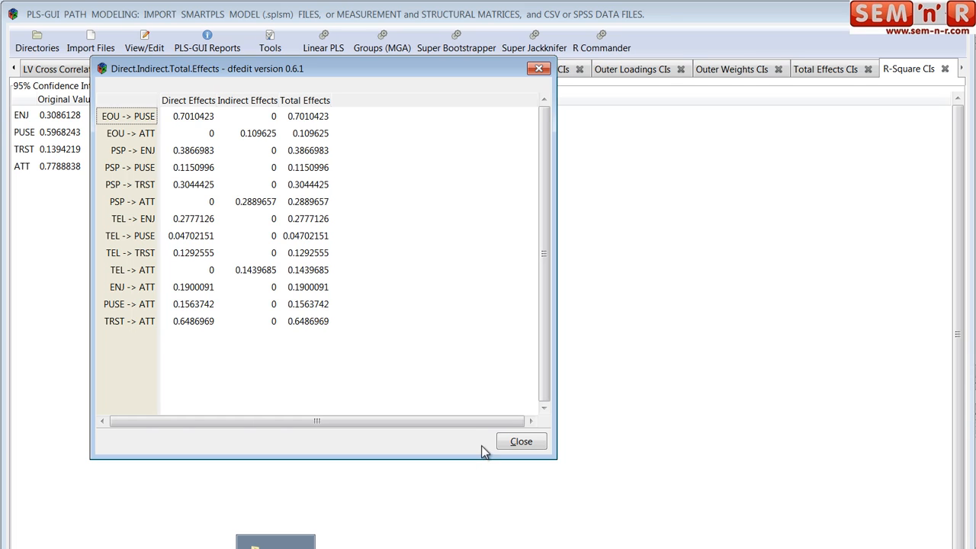
left_click(508, 442)
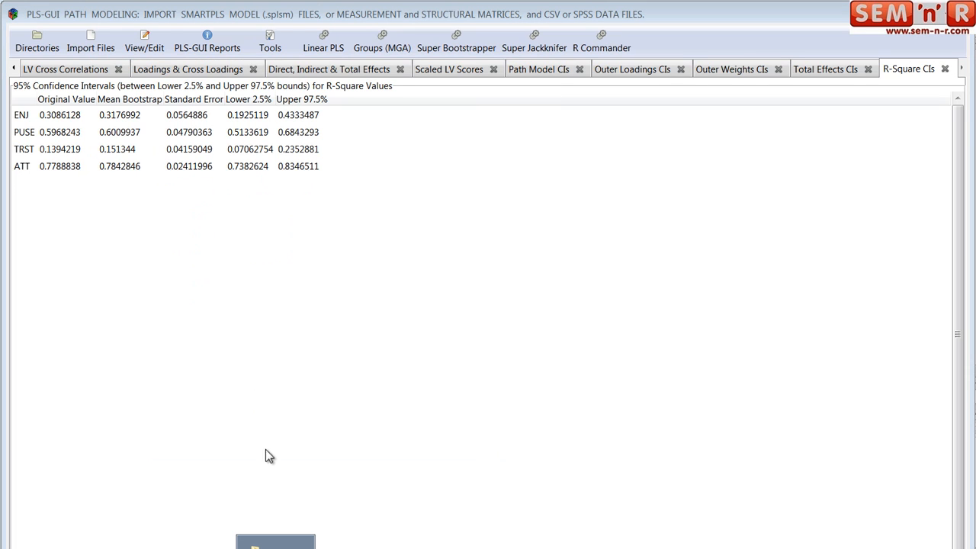
- Switch to Windows Explorer, empty the reports folder inside workspace, and leave the file window
left_click(276, 543)
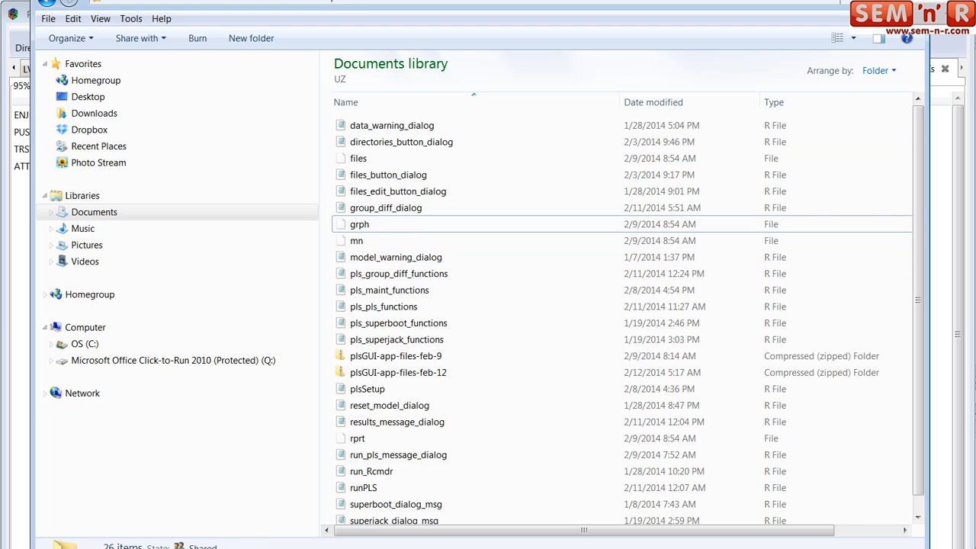
left_click(316, 4)
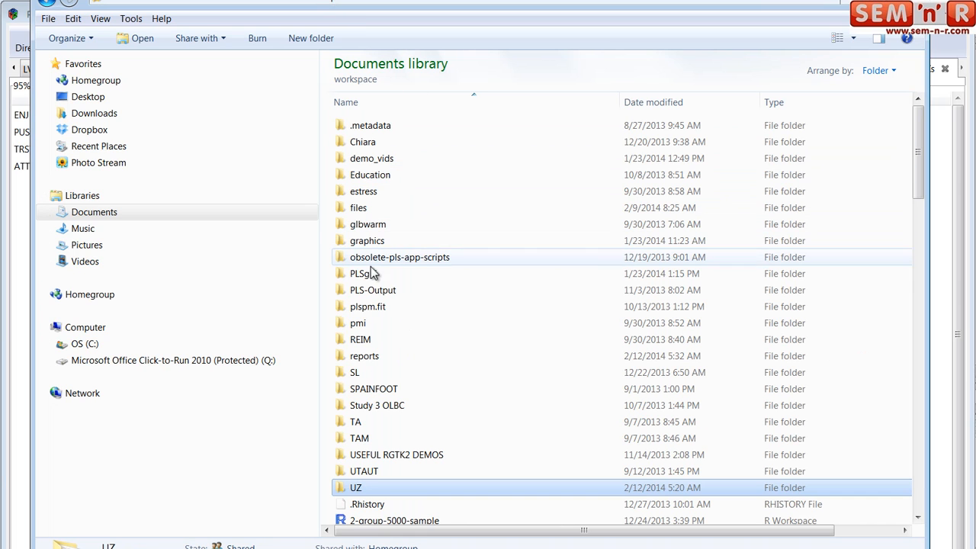
double_click(363, 355)
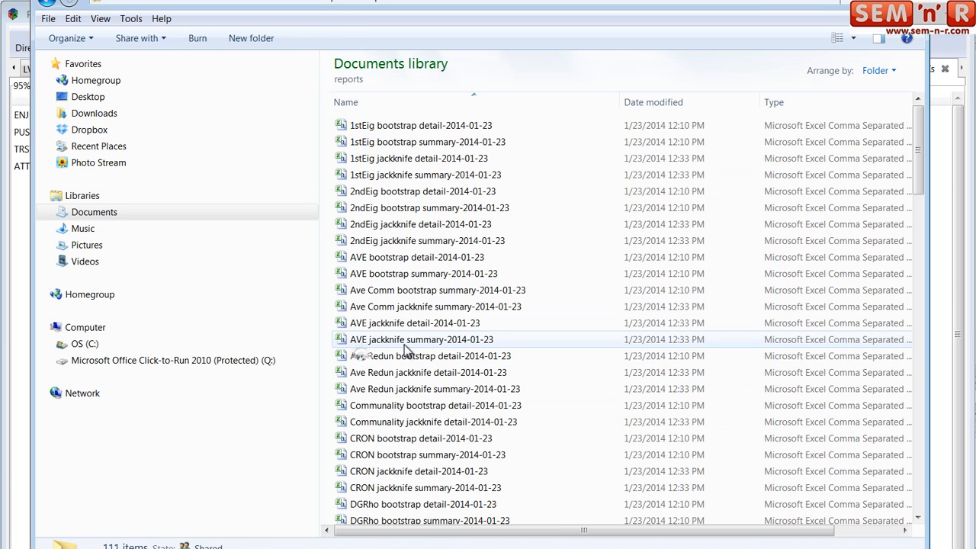
left_click(404, 126)
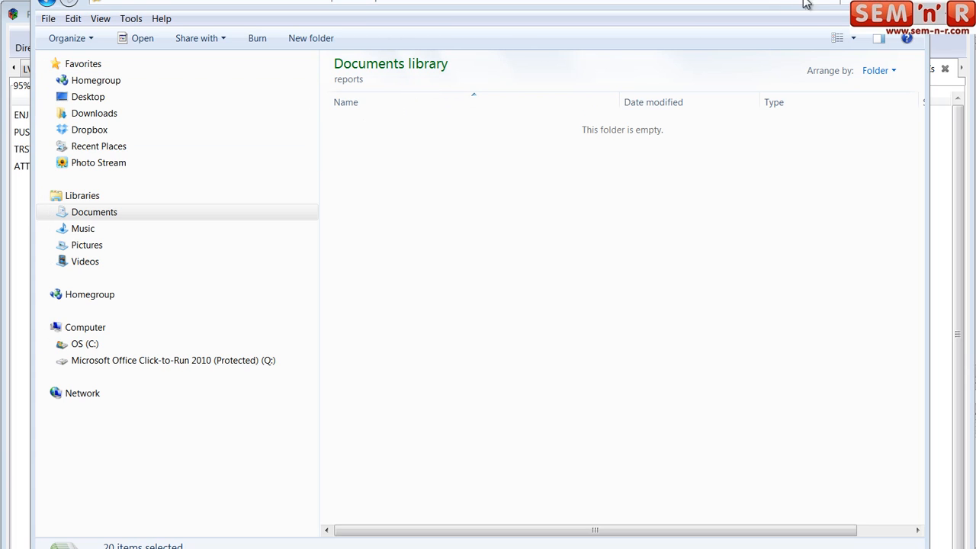
left_click(907, 1)
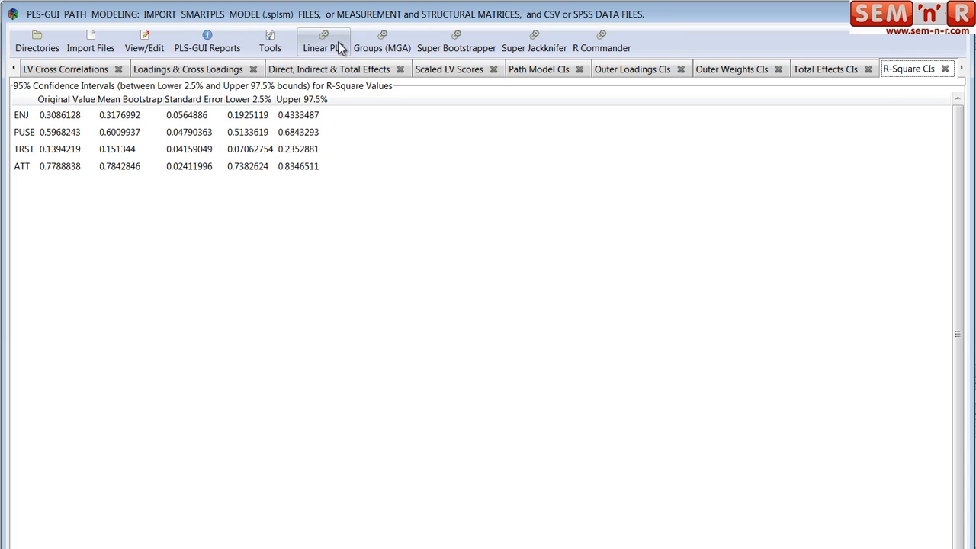
- Run the Multi-Group Analysis with EXP as grouping variable, path weighting, scaled input data and 100 permutation resamples
left_click(378, 48)
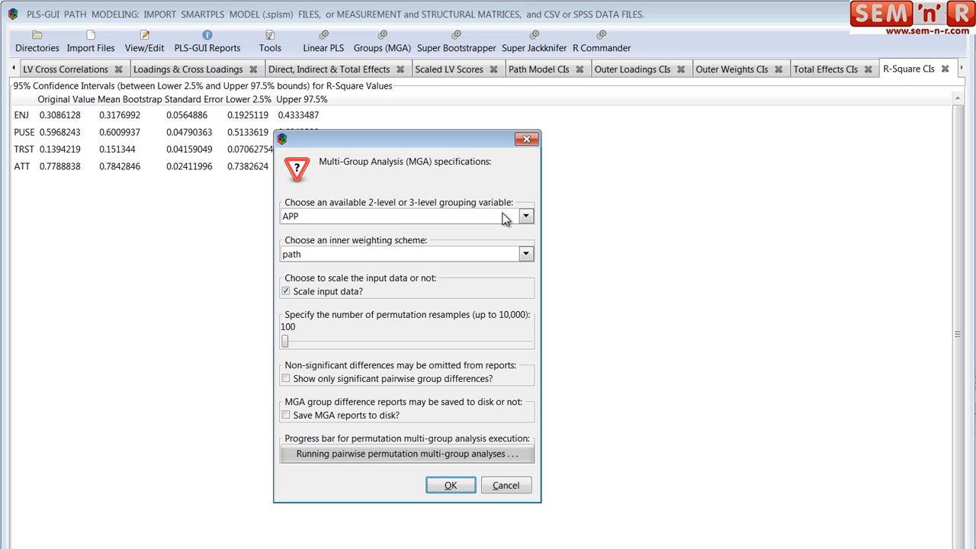
left_click(525, 216)
left_click(442, 247)
left_click(464, 485)
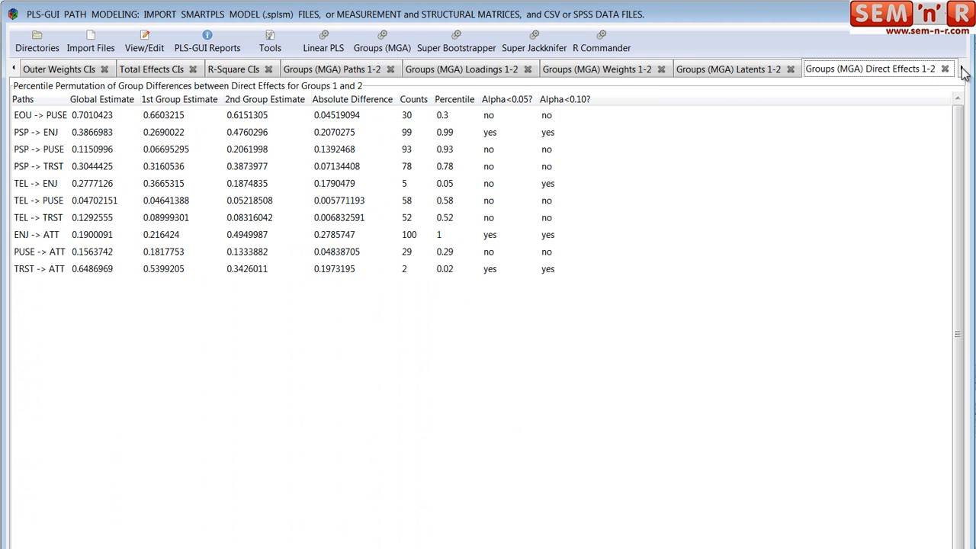
- Review the Groups (MGA) 1-2 results for paths, loadings, weights, latents, direct effects, R-Square and total effects
left_click(477, 69)
left_click(336, 69)
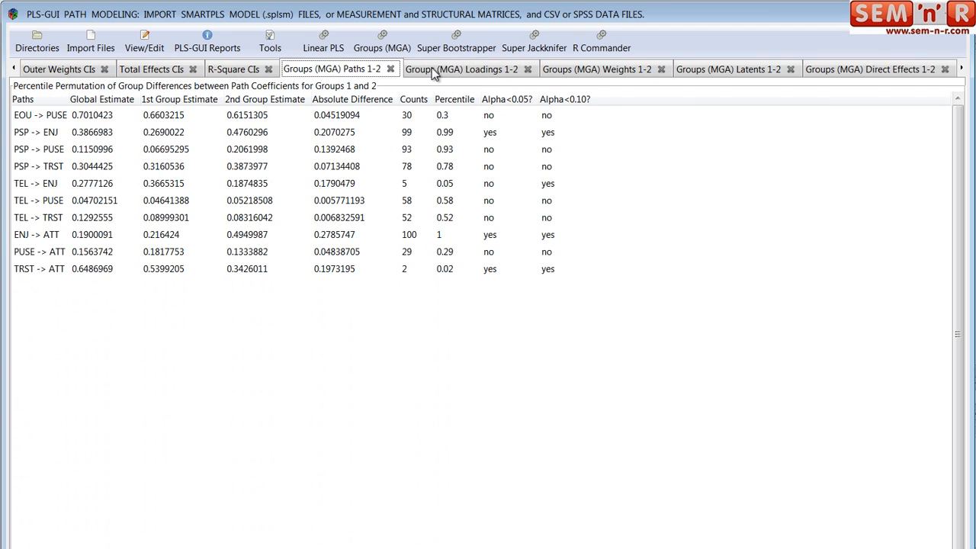
left_click(439, 69)
left_click(577, 72)
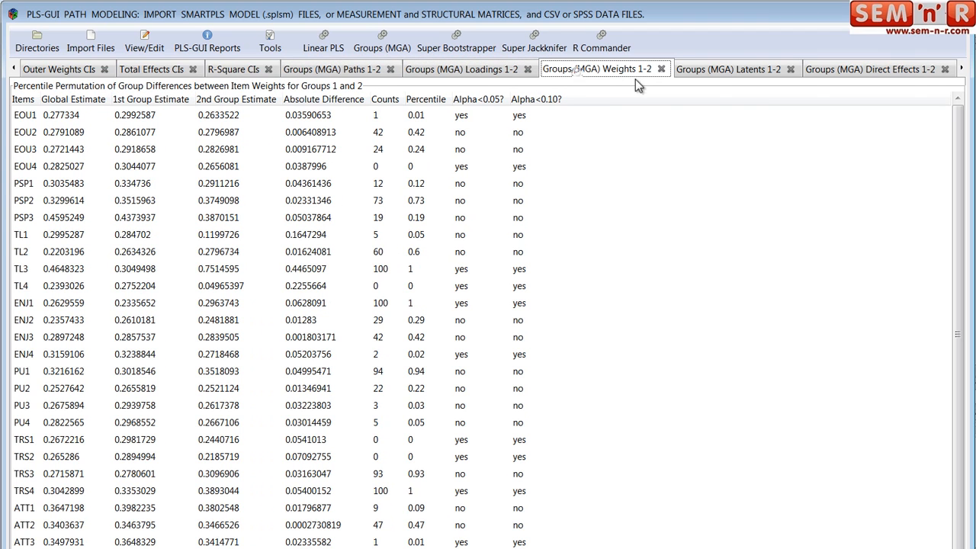
left_click(708, 70)
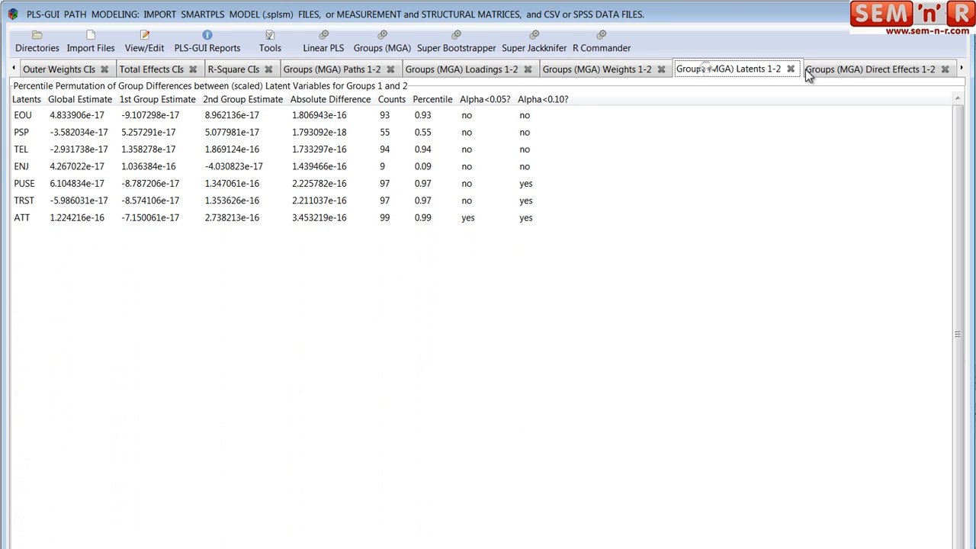
left_click(835, 68)
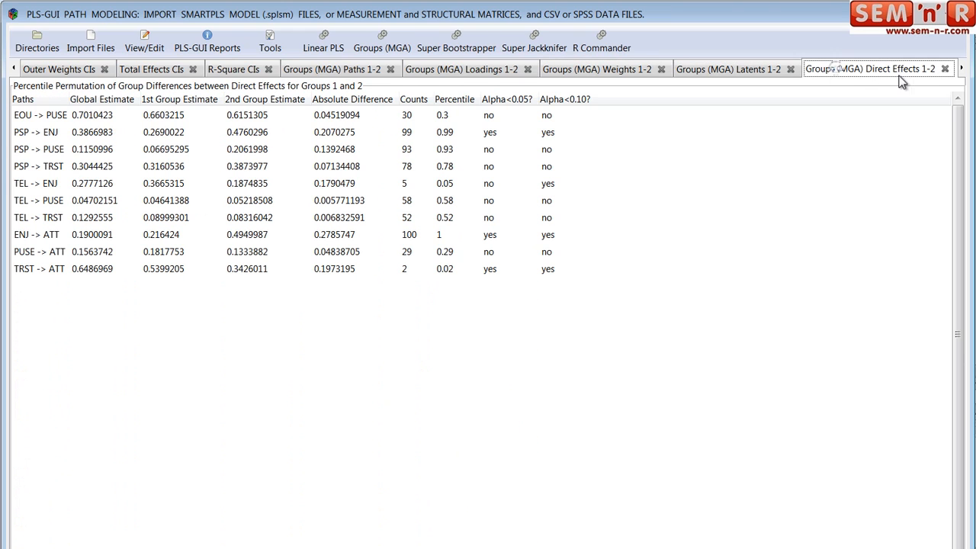
left_click(963, 69)
left_click(963, 69)
left_click(962, 69)
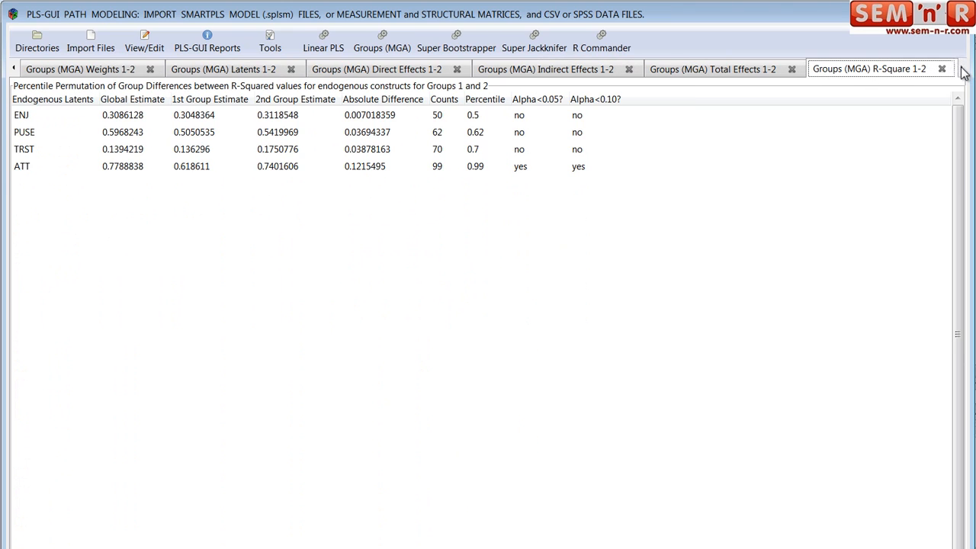
left_click(711, 70)
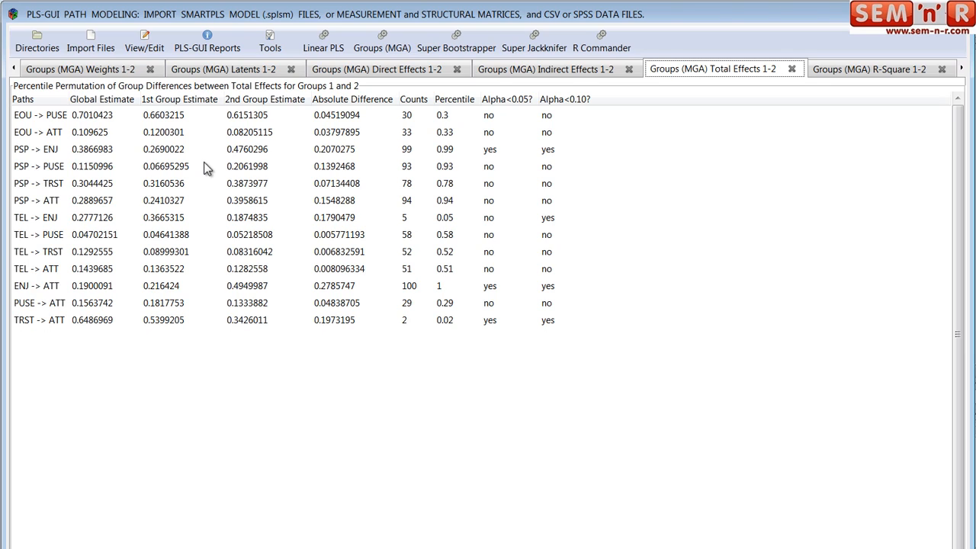
- View the Groups (MGA) Total Effects 1-2 report enlarged with saving to disk enabled, close it and switch to Windows Explorer
left_click(211, 48)
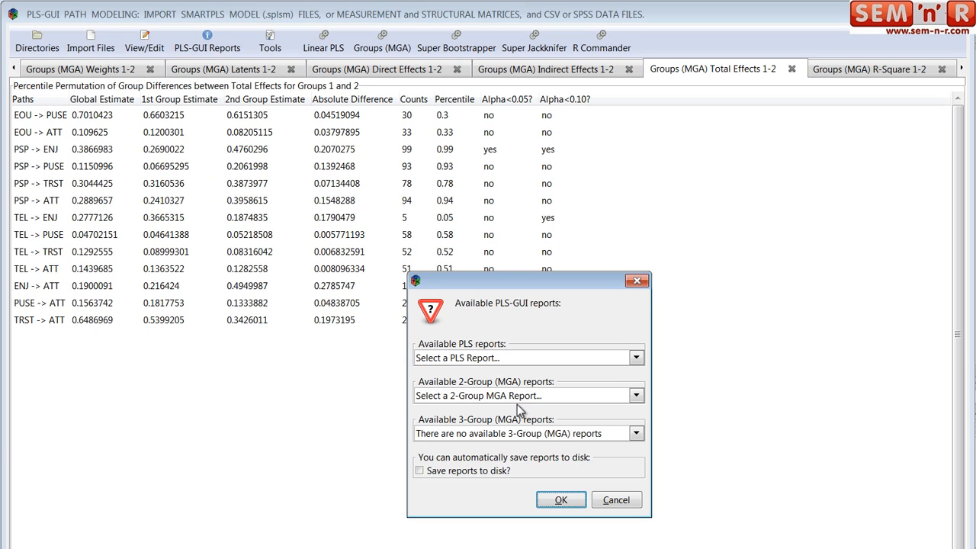
left_click(633, 398)
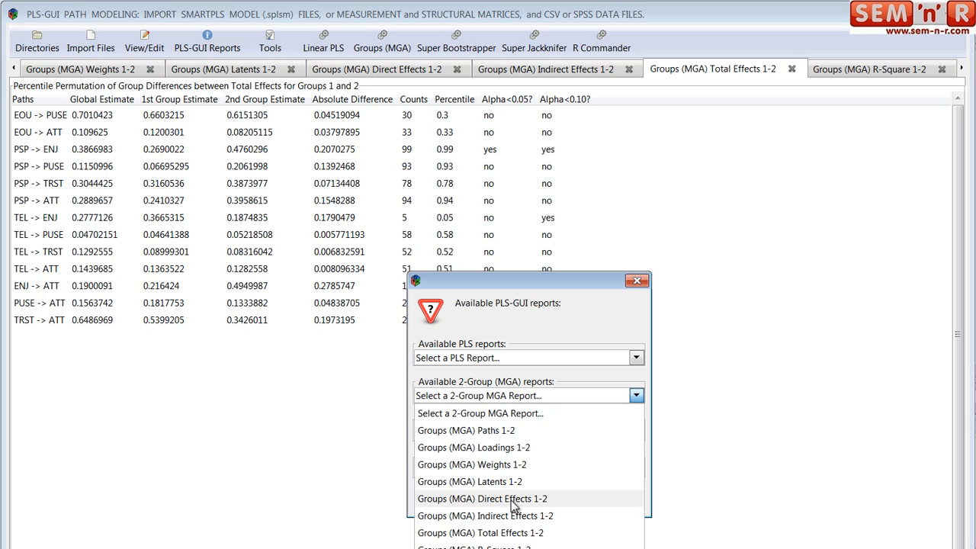
left_click(492, 533)
left_click(419, 472)
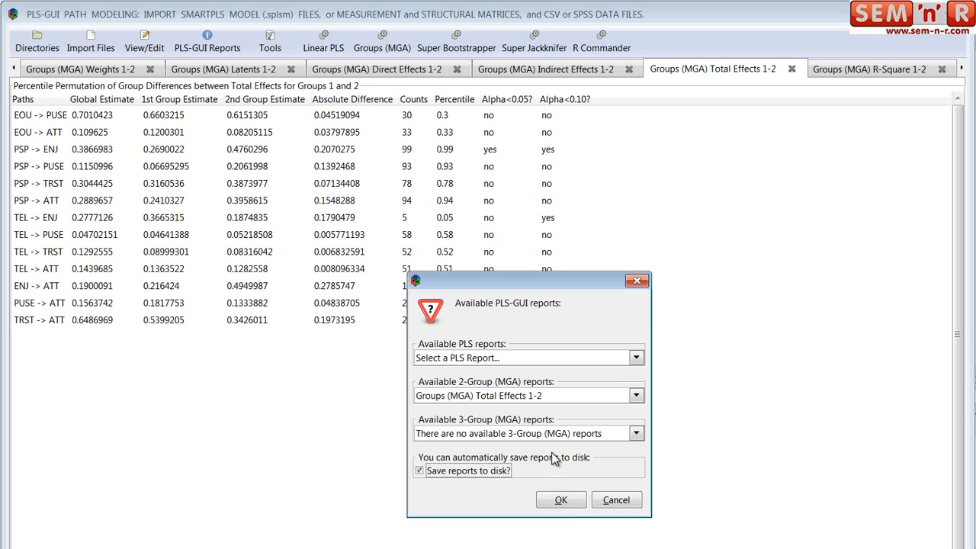
left_click(566, 500)
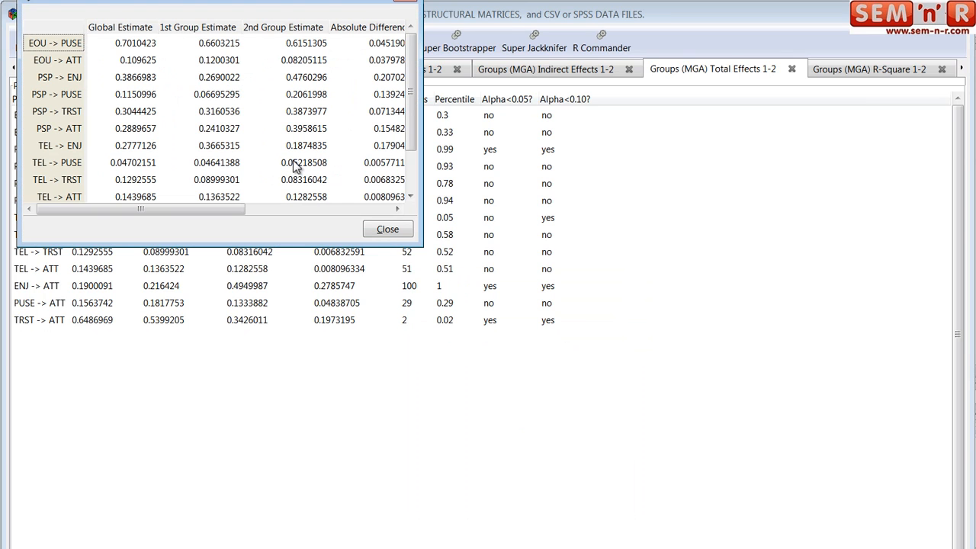
left_click_drag(421, 245, 729, 364)
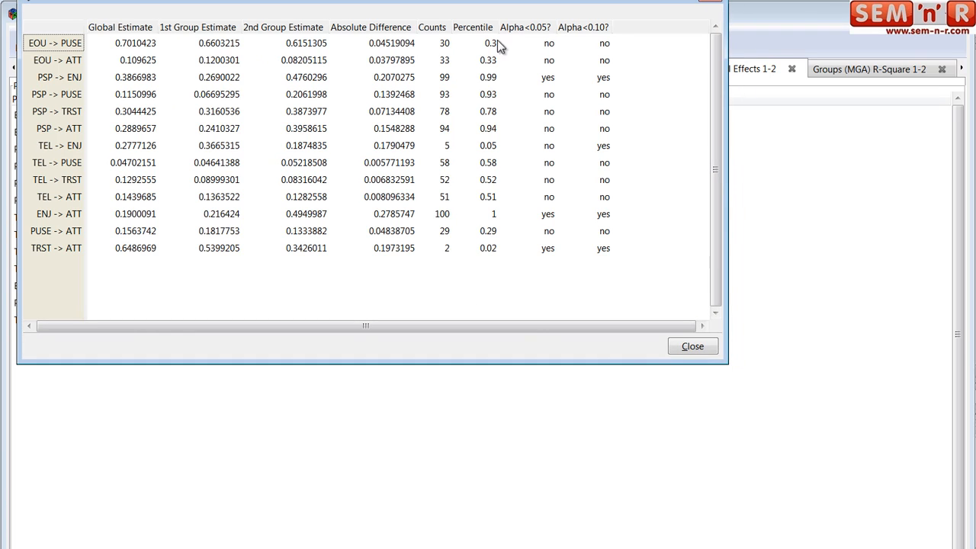
left_click(686, 347)
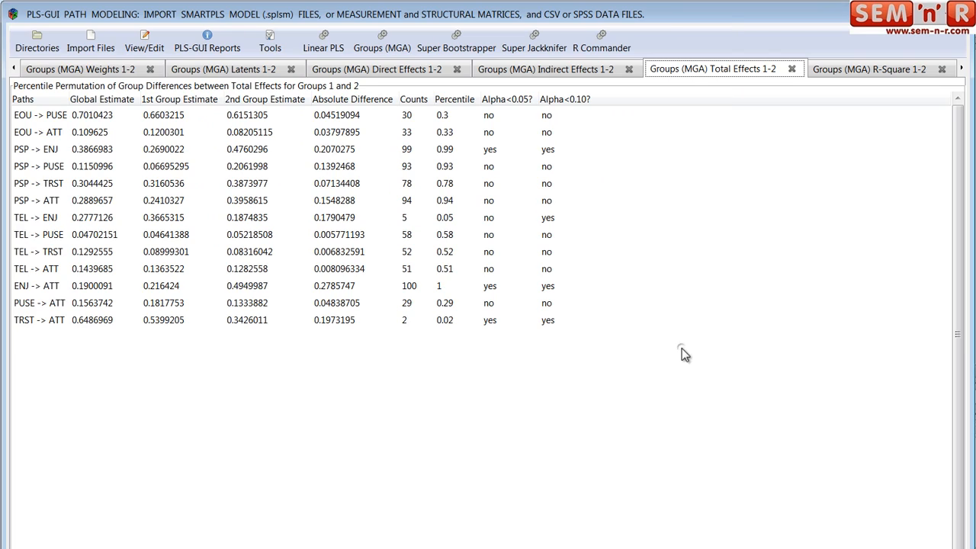
left_click(275, 548)
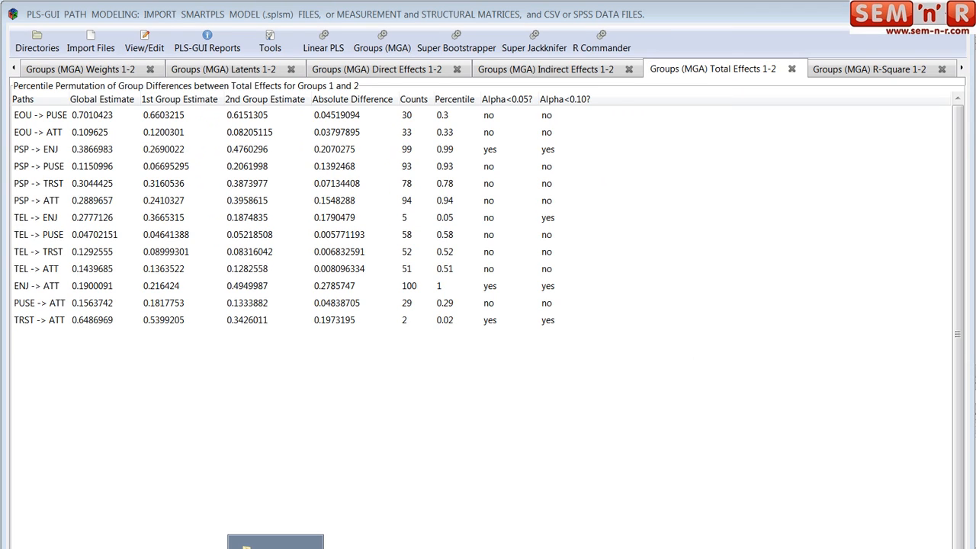
left_click(275, 541)
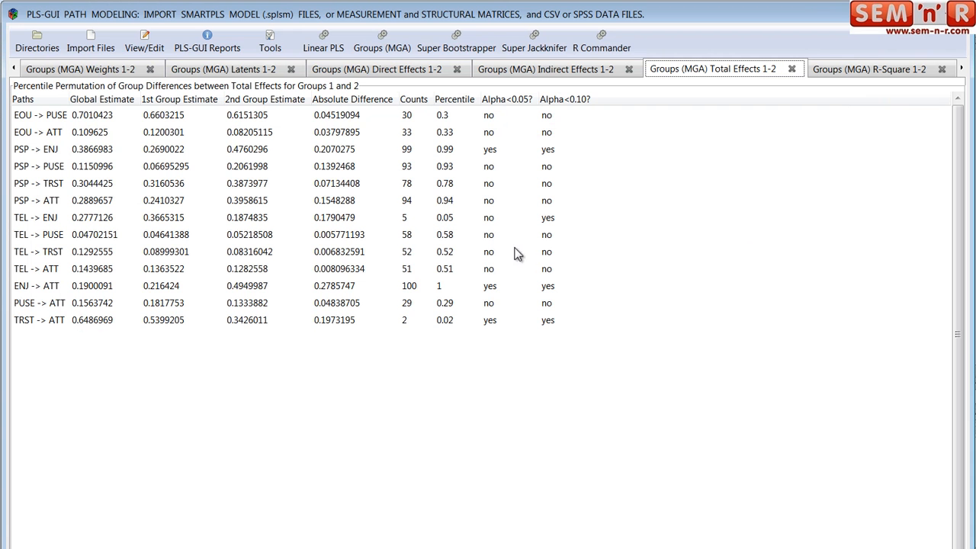
- Import the CSV data file SL-237-EXP-3-GRPS.csv from the SL folder in workspace
left_click(90, 42)
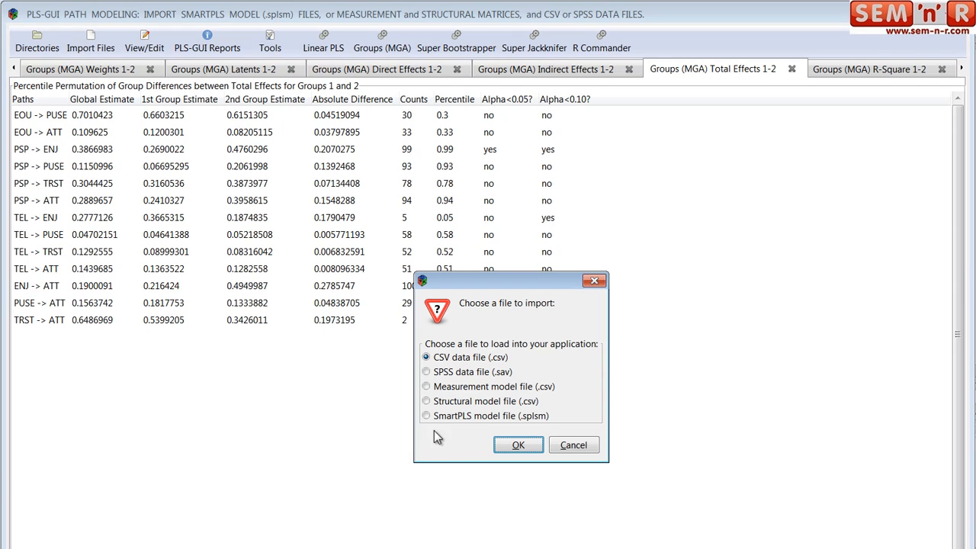
left_click(518, 444)
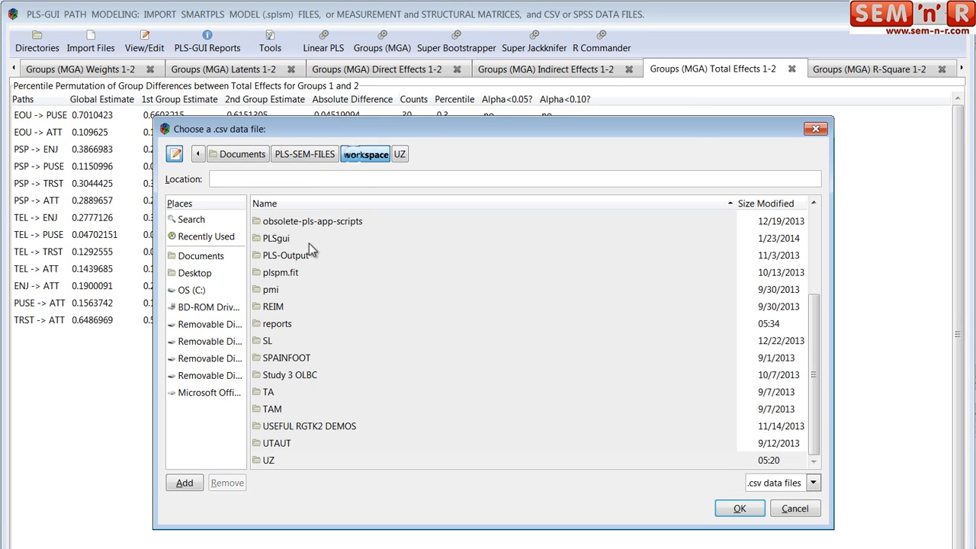
double_click(274, 343)
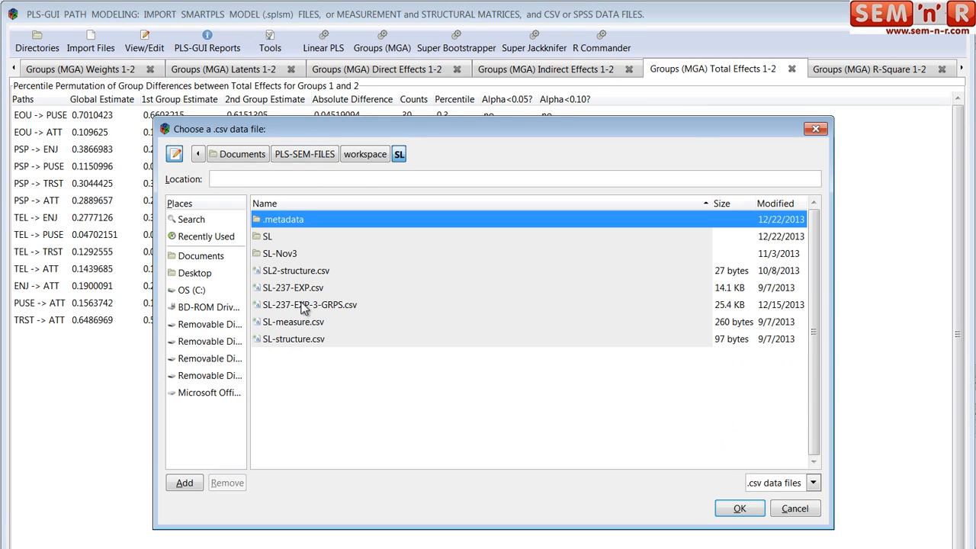
left_click(303, 308)
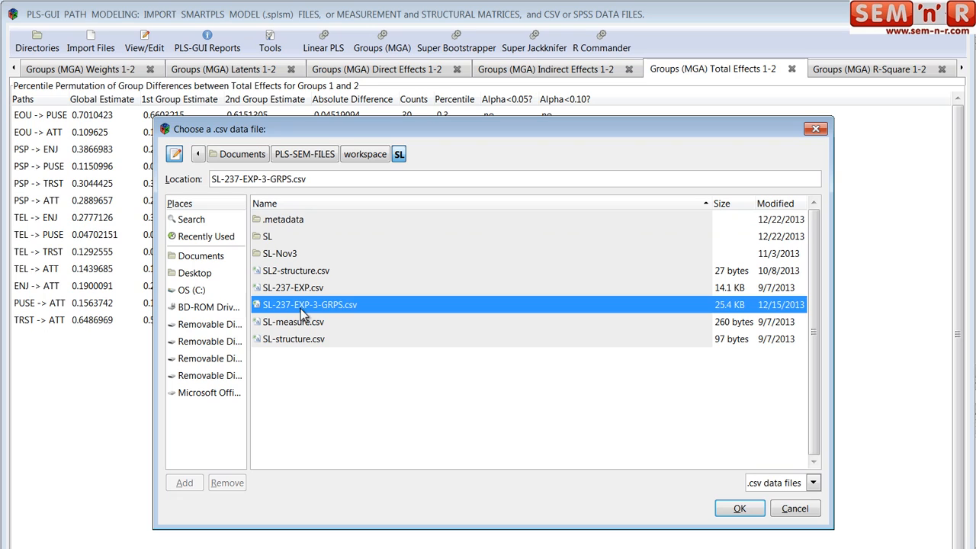
left_click(739, 509)
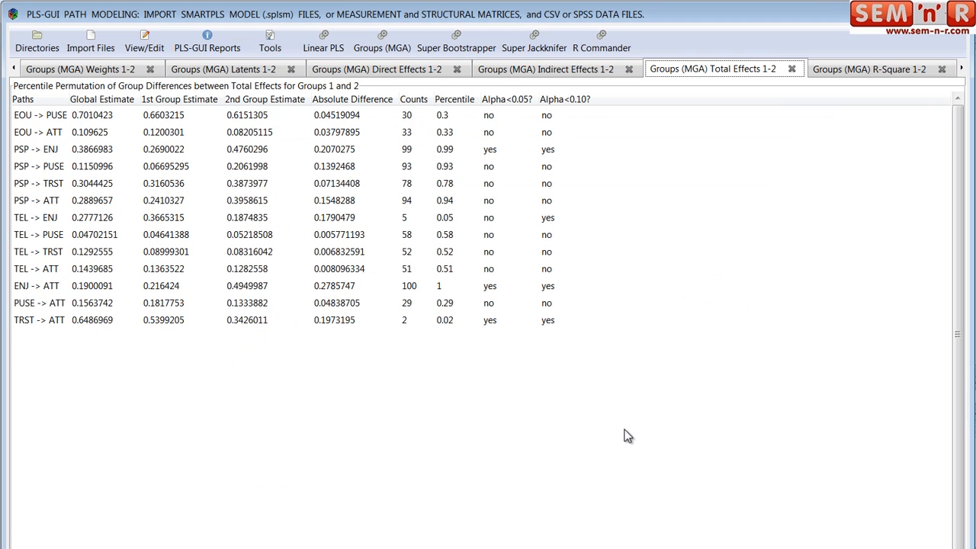
- Run the three-group Multi-Group Analysis with EXP as grouping variable, path weighting, scaled input data and 100 permutation resamples
left_click(381, 40)
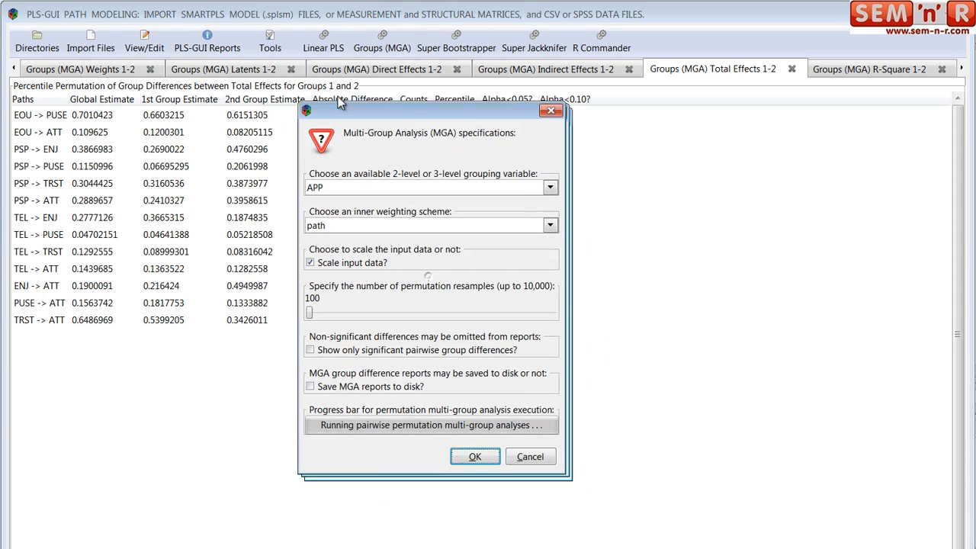
left_click(528, 171)
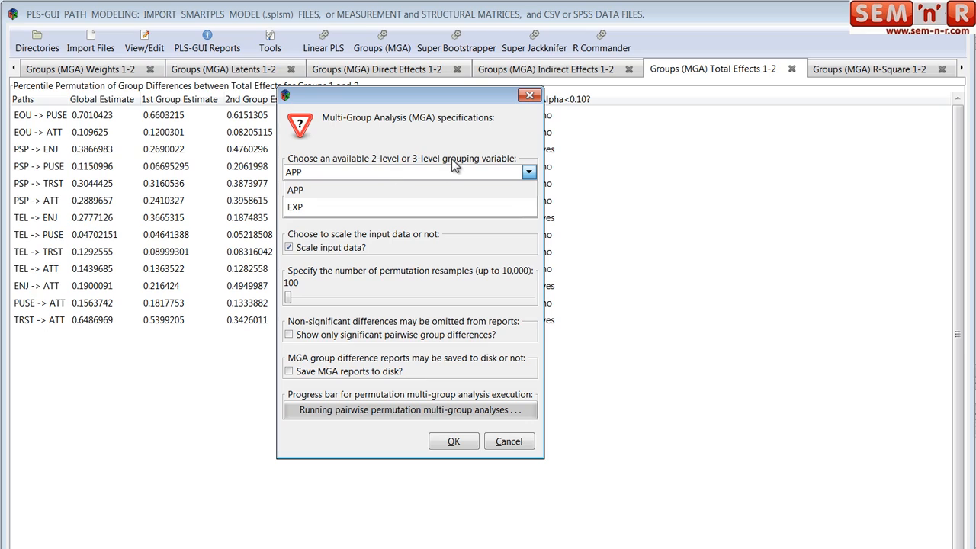
left_click(294, 207)
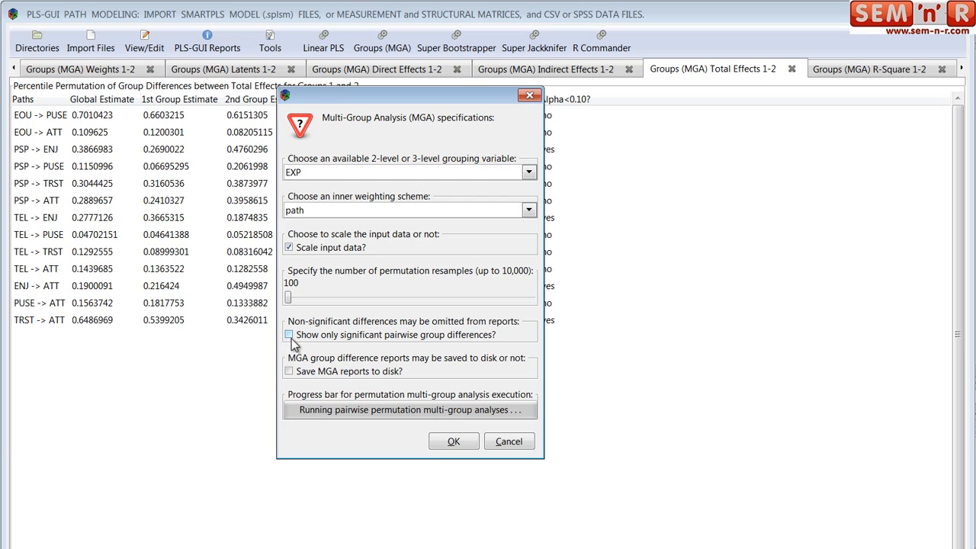
left_click(458, 443)
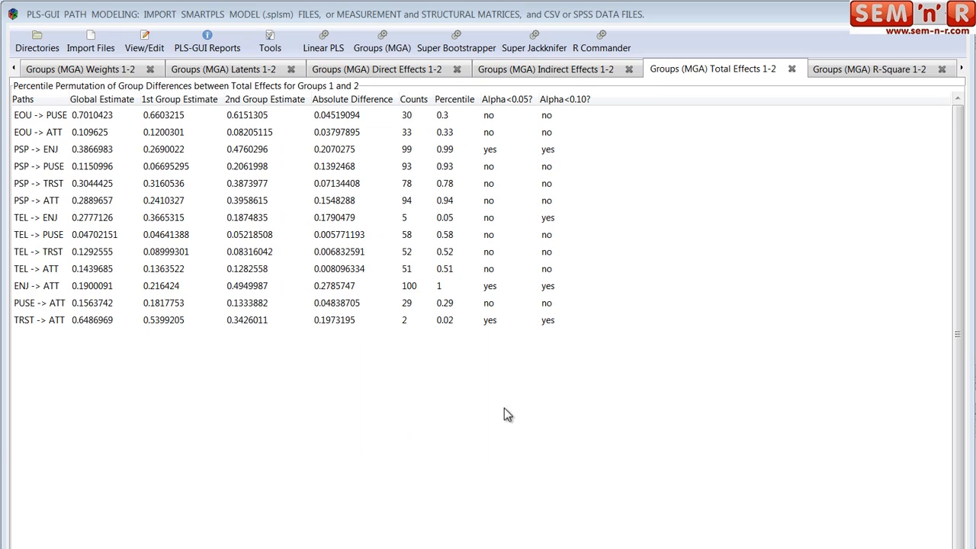
- Look through the three-group MGA results from Paths 1-3 through the loadings and weights to Latents 2-3
left_click(962, 72)
left_click(962, 73)
left_click(962, 72)
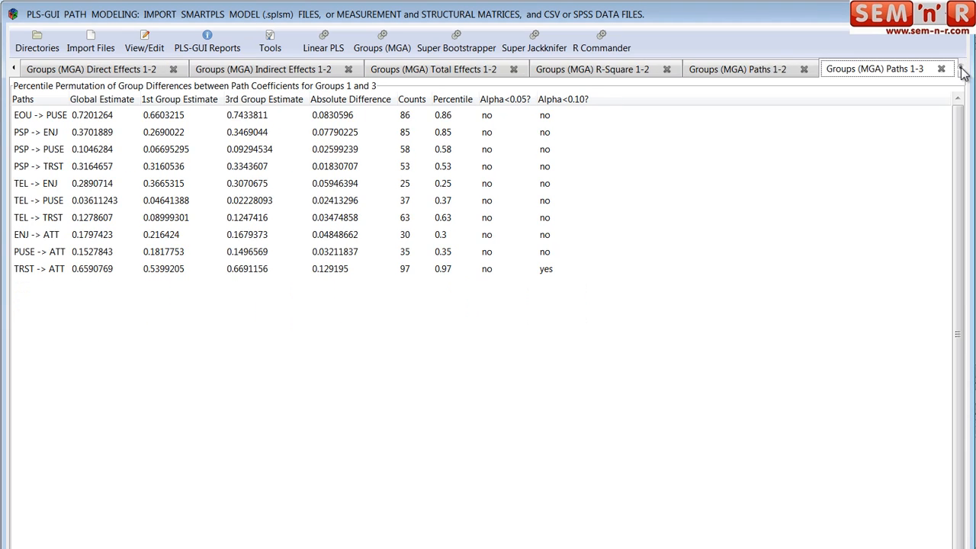
left_click(962, 73)
left_click(962, 72)
left_click(962, 73)
left_click(962, 71)
left_click(962, 71)
left_click(962, 71)
left_click(962, 71)
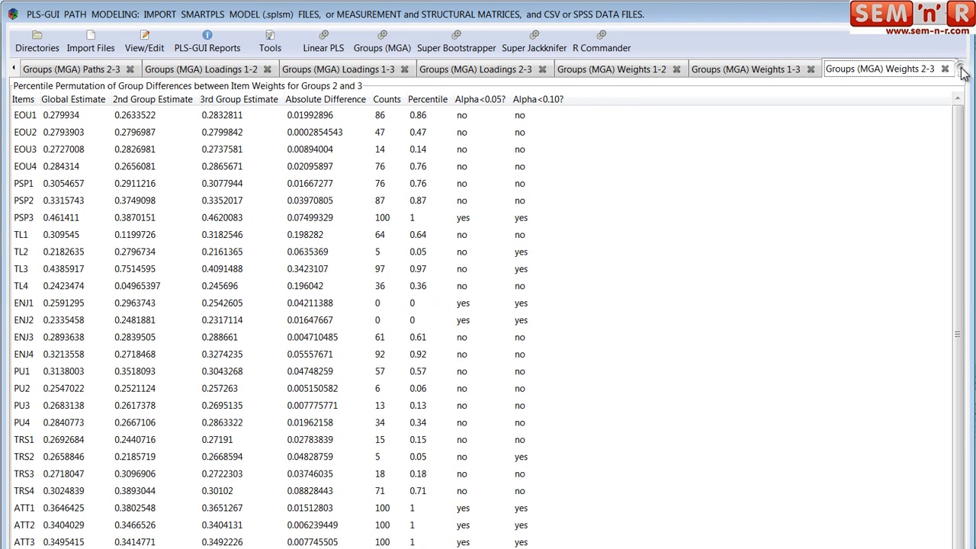
left_click(962, 71)
left_click(962, 71)
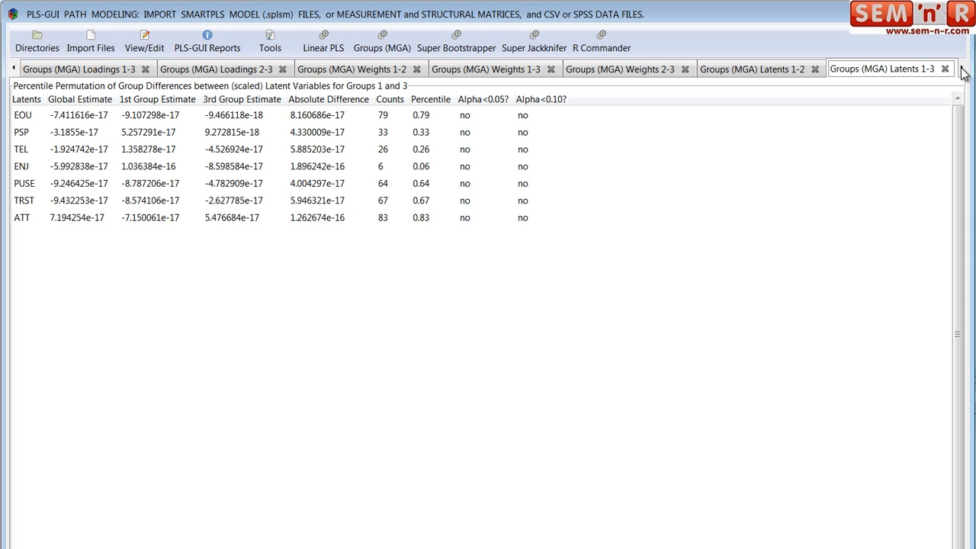
left_click(962, 71)
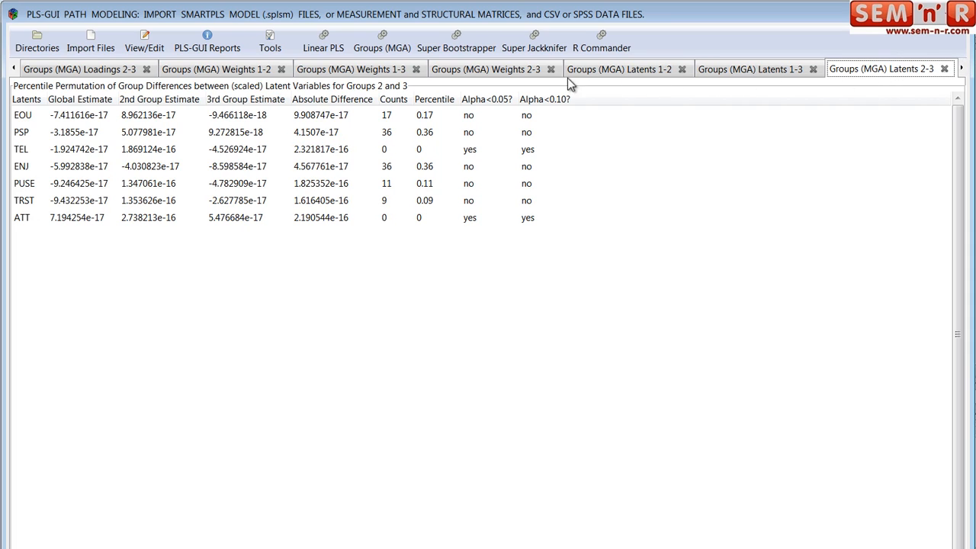
- Go back through the MGA weights and loadings results for all group pairs to Groups (MGA) Paths 1-2
left_click(13, 68)
left_click(14, 69)
left_click(13, 68)
left_click(14, 69)
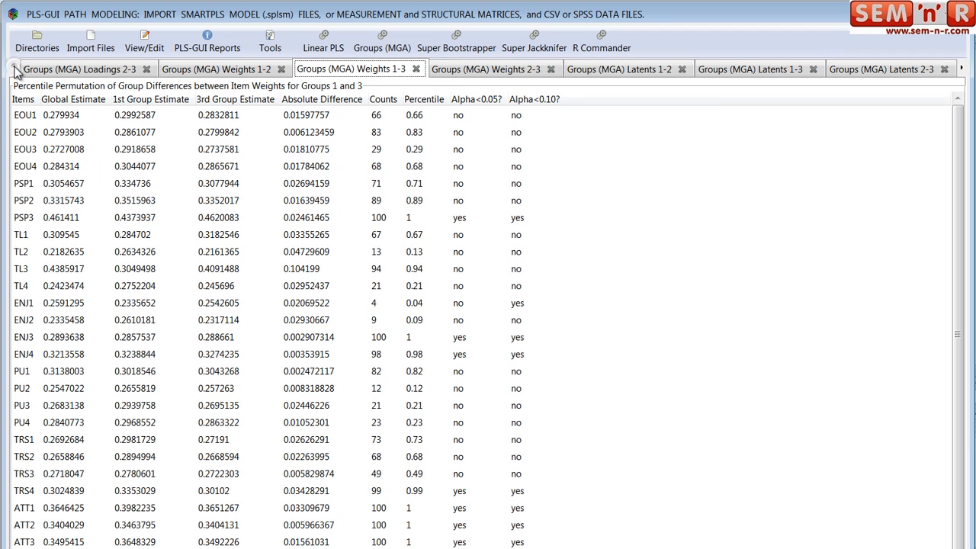
left_click(13, 69)
left_click(14, 69)
left_click(14, 69)
left_click(13, 68)
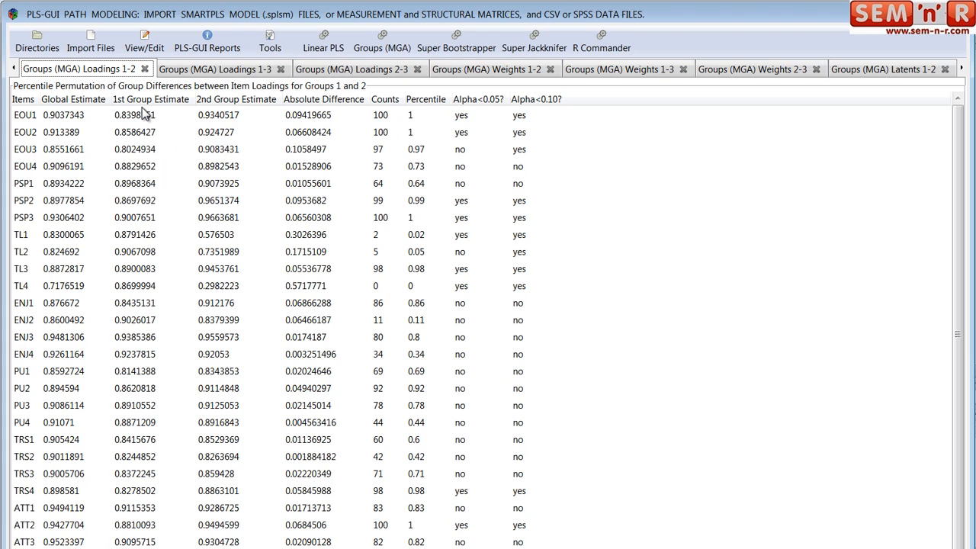
left_click(14, 68)
left_click(14, 67)
left_click(13, 68)
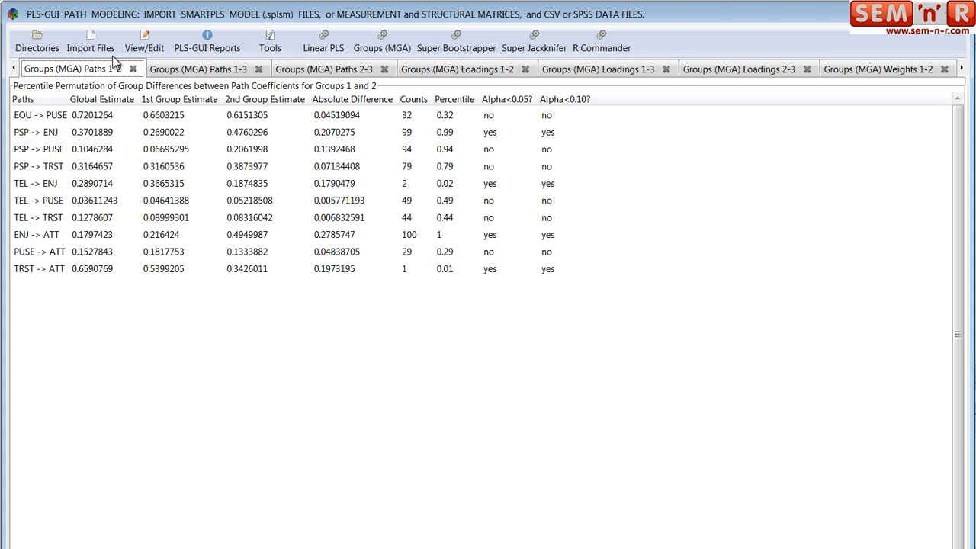
- Compare the path coefficient differences in the Groups (MGA) Paths 1-2, 1-3 and 2-3 results
left_click(215, 71)
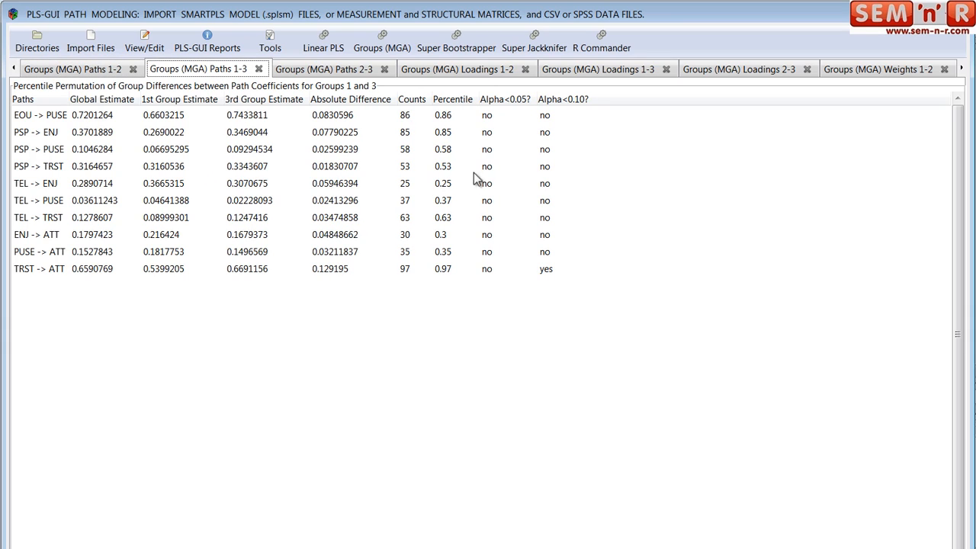
left_click(336, 71)
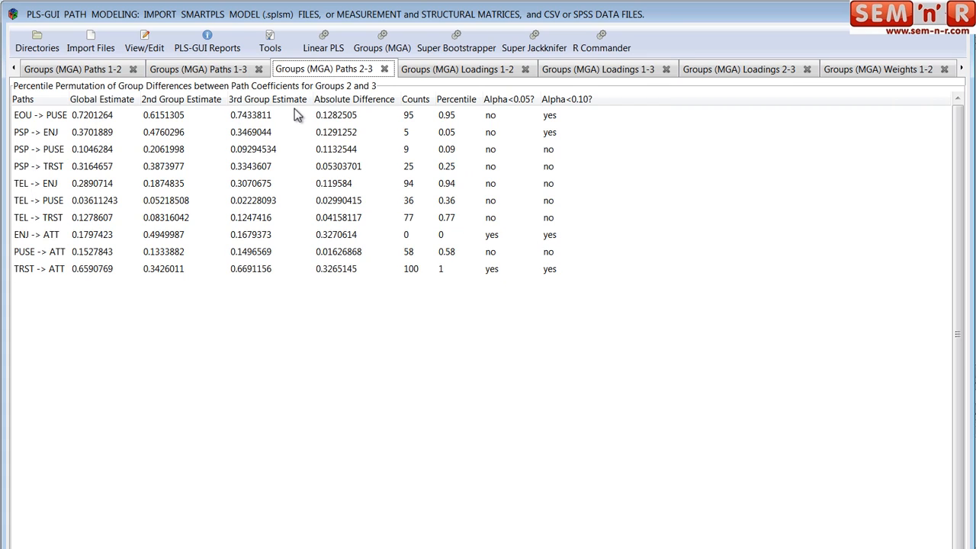
left_click(120, 73)
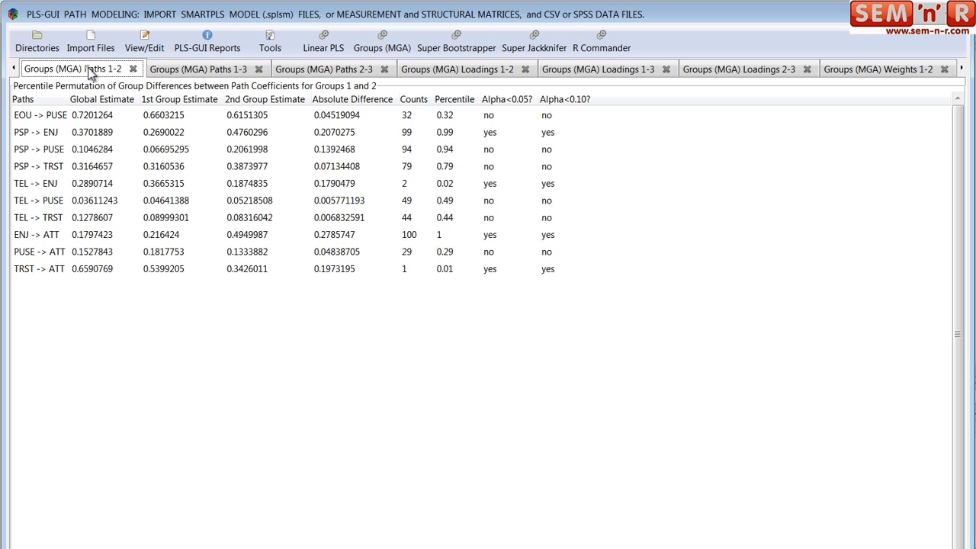
left_click(183, 71)
left_click(324, 70)
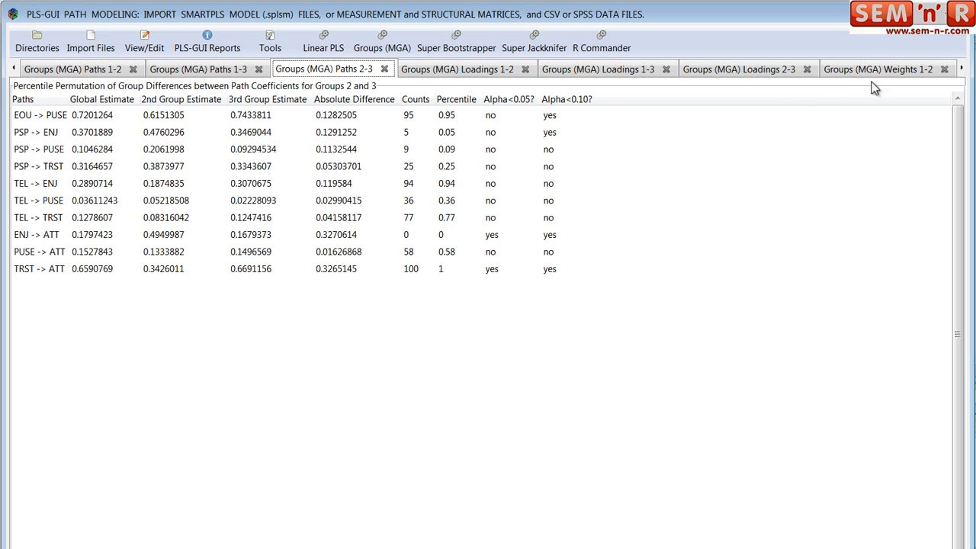
- View the Groups (MGA) Direct Effects 1-3 and Indirect Effects 1-3 results
left_click(962, 68)
left_click(963, 69)
left_click(963, 68)
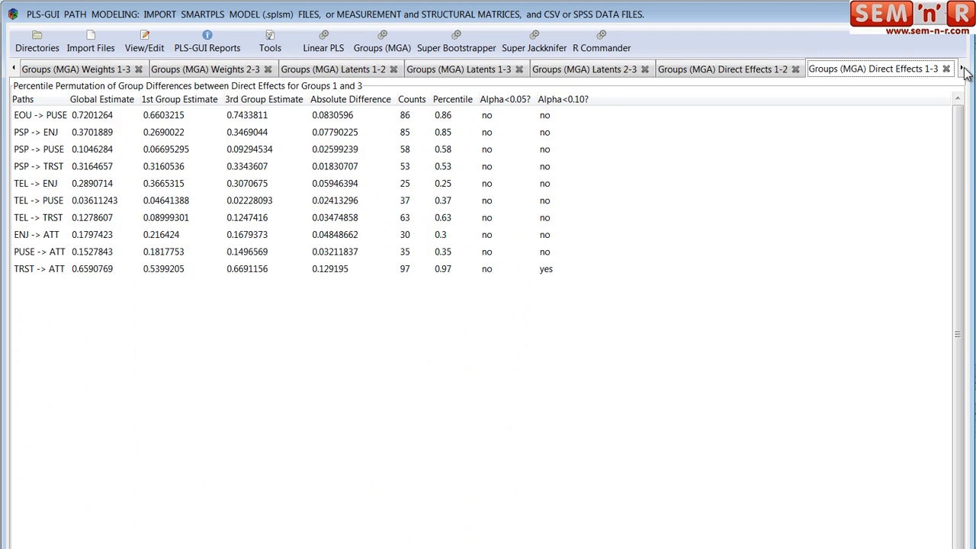
left_click(963, 68)
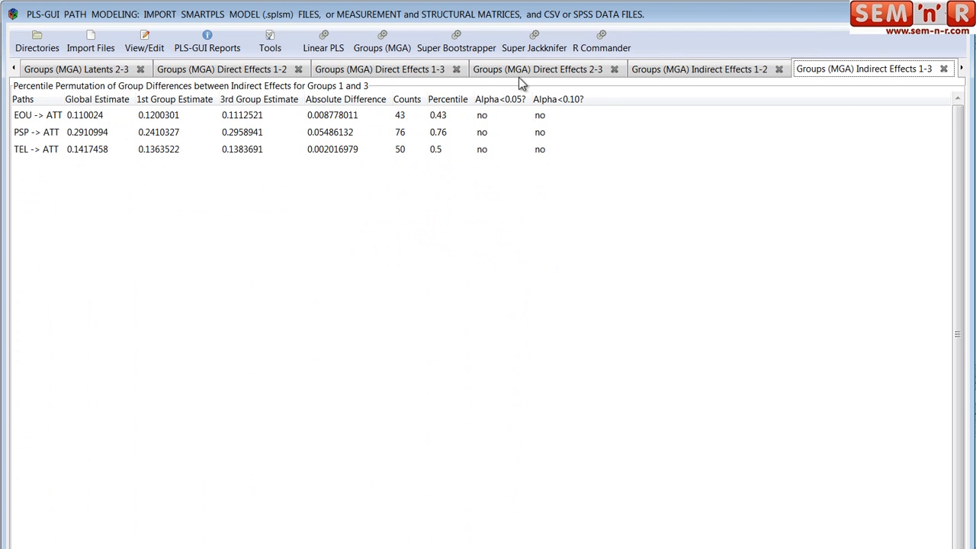
- Open the 3-group report Groups (MGA) Total Effects 2-3 from the PLS-GUI reports with saving to disk enabled
left_click(207, 44)
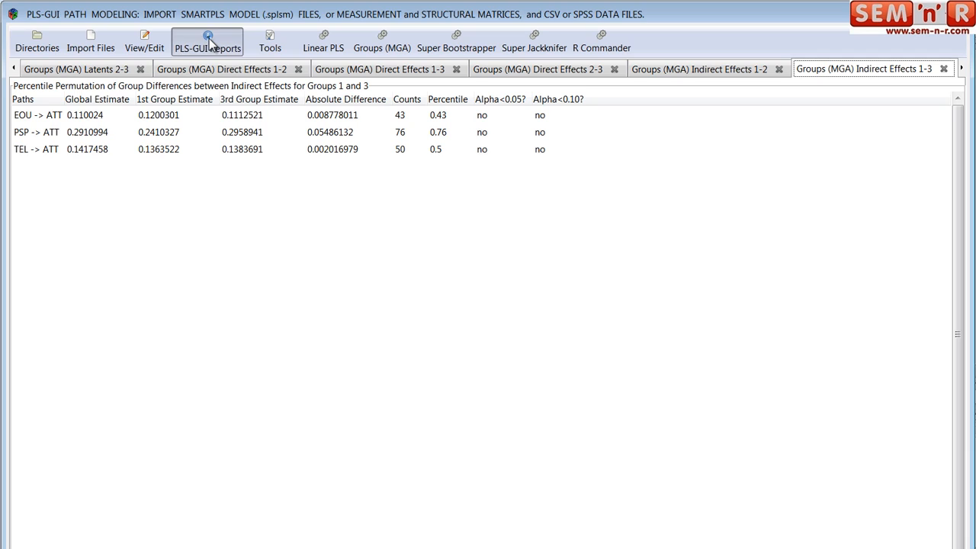
left_click_drag(463, 279, 301, 198)
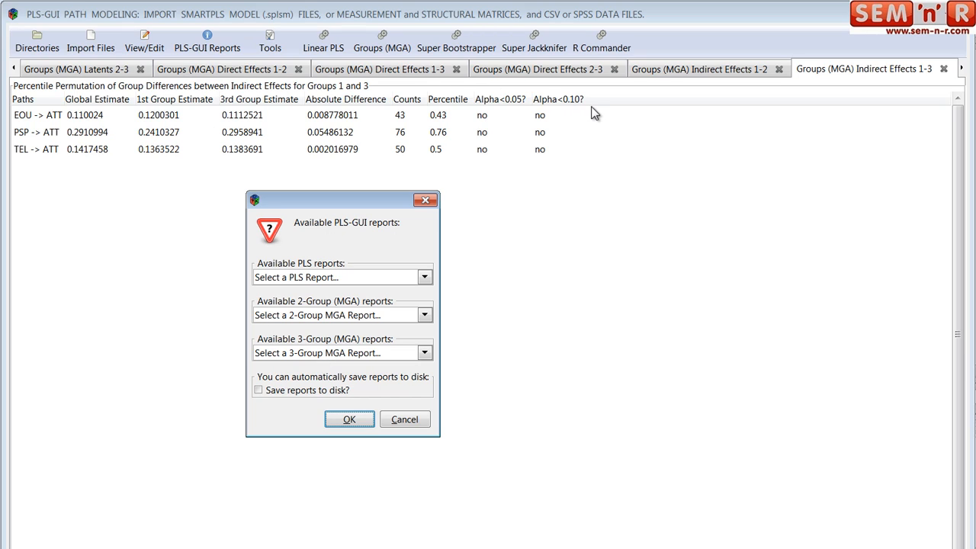
left_click(425, 315)
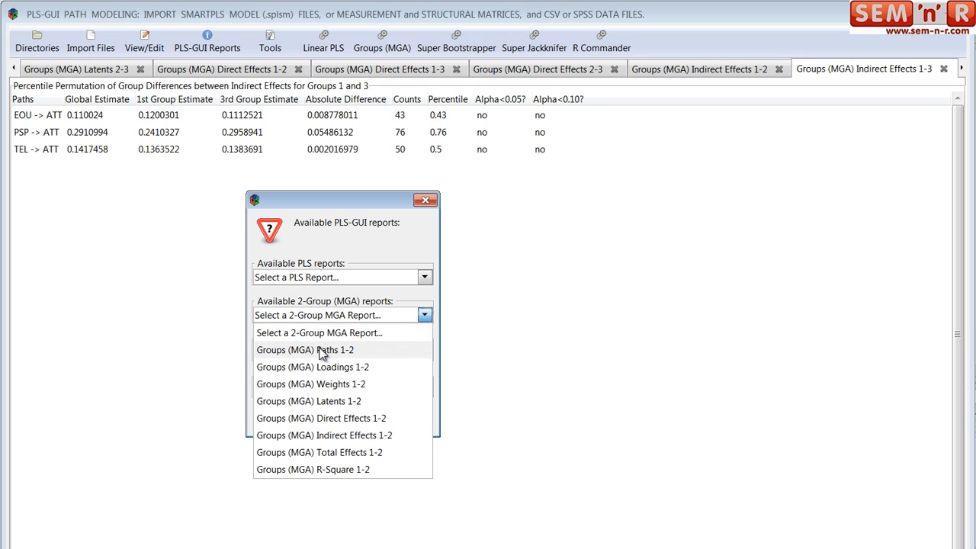
left_click(343, 294)
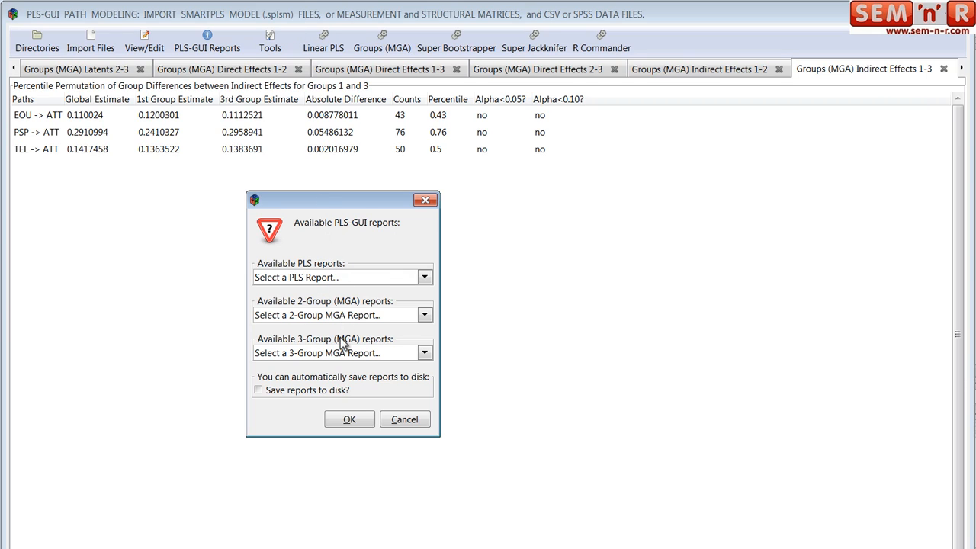
left_click(423, 353)
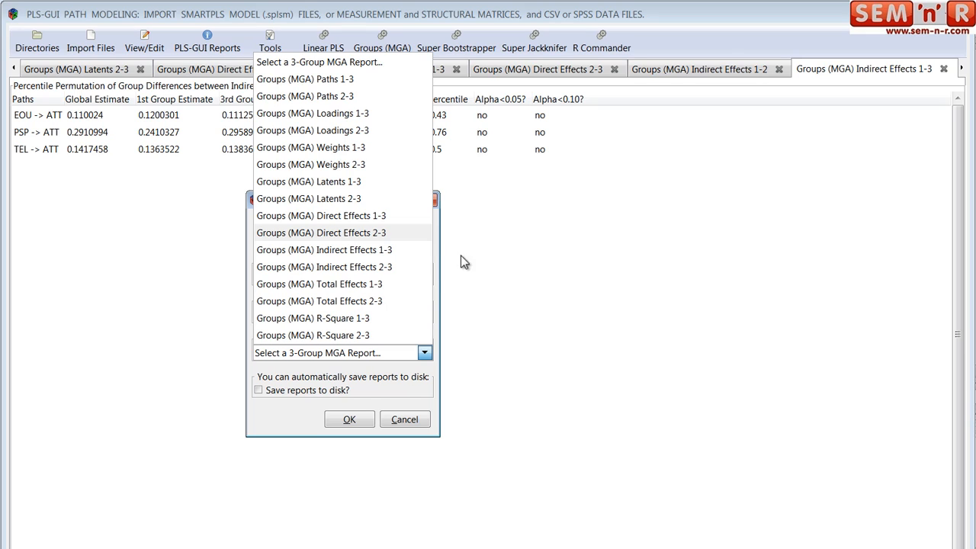
left_click(341, 305)
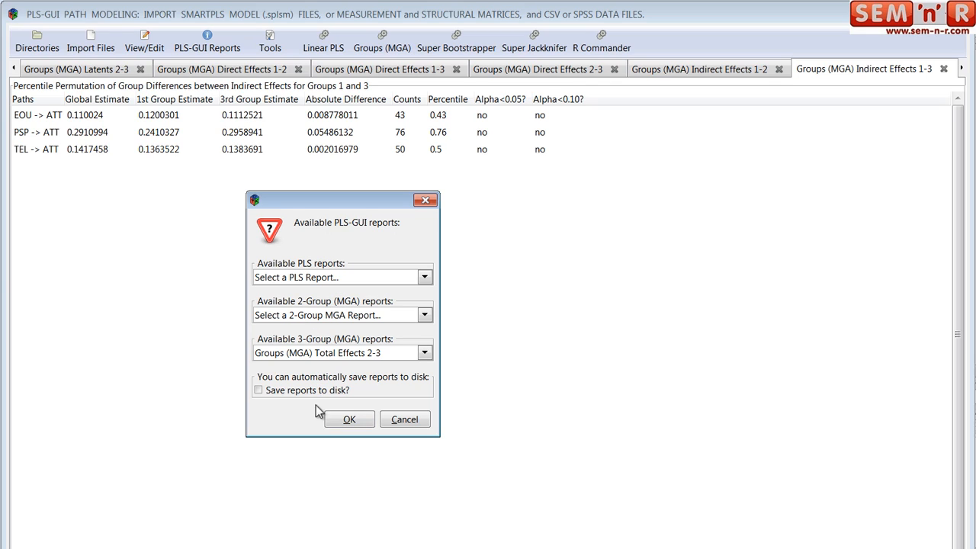
left_click(260, 390)
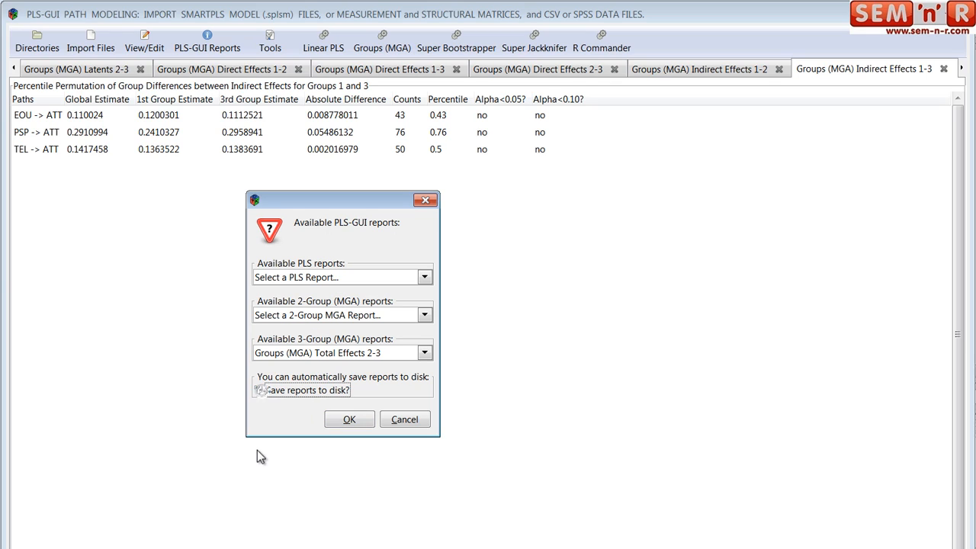
left_click(350, 420)
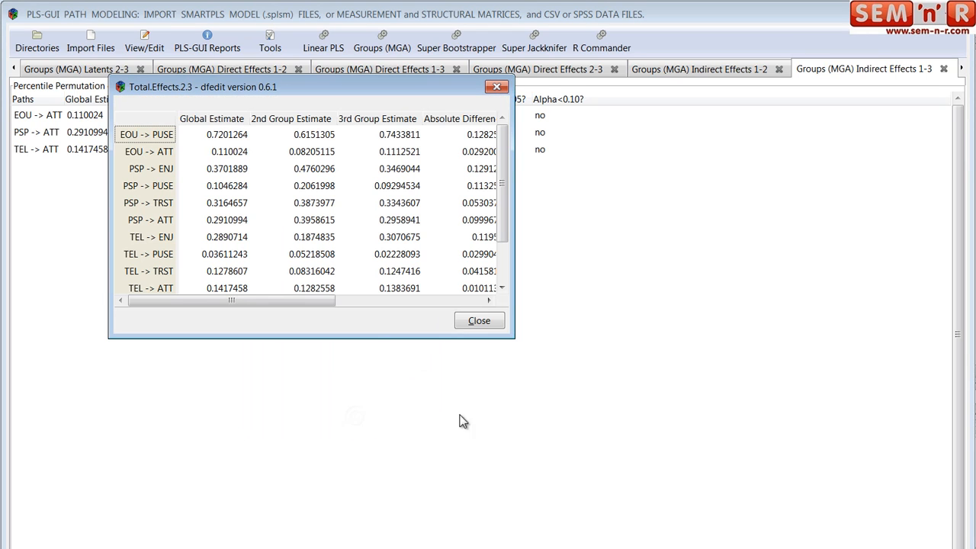
left_click_drag(514, 336, 787, 431)
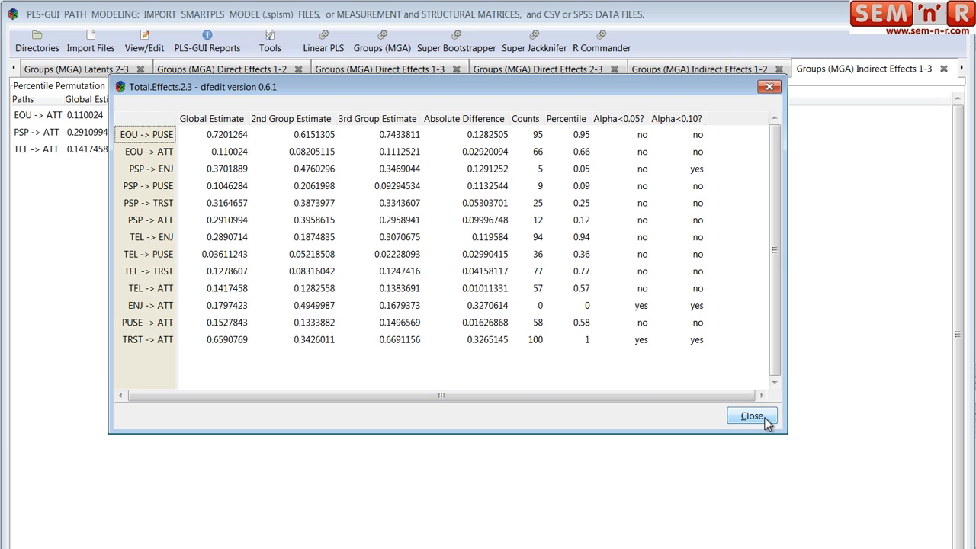
left_click(752, 416)
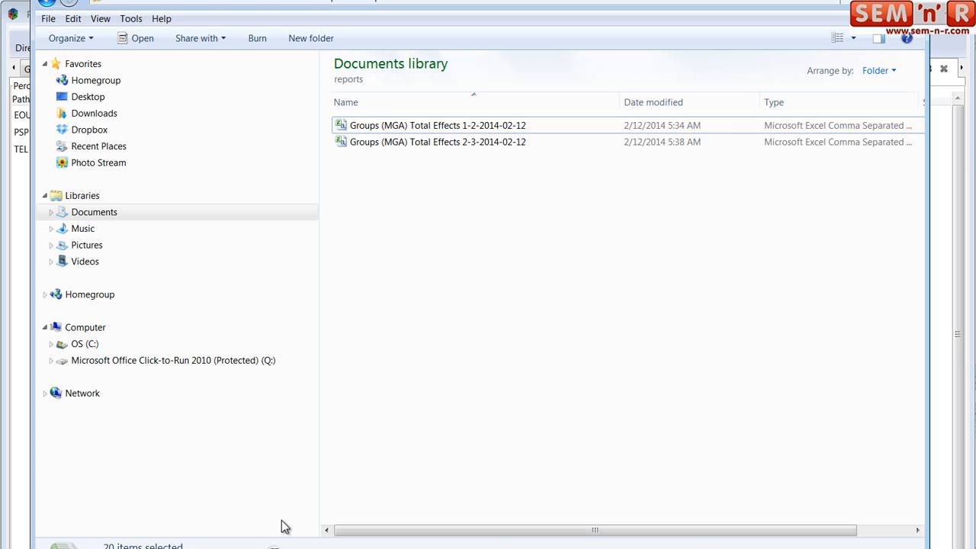
left_click(465, 147)
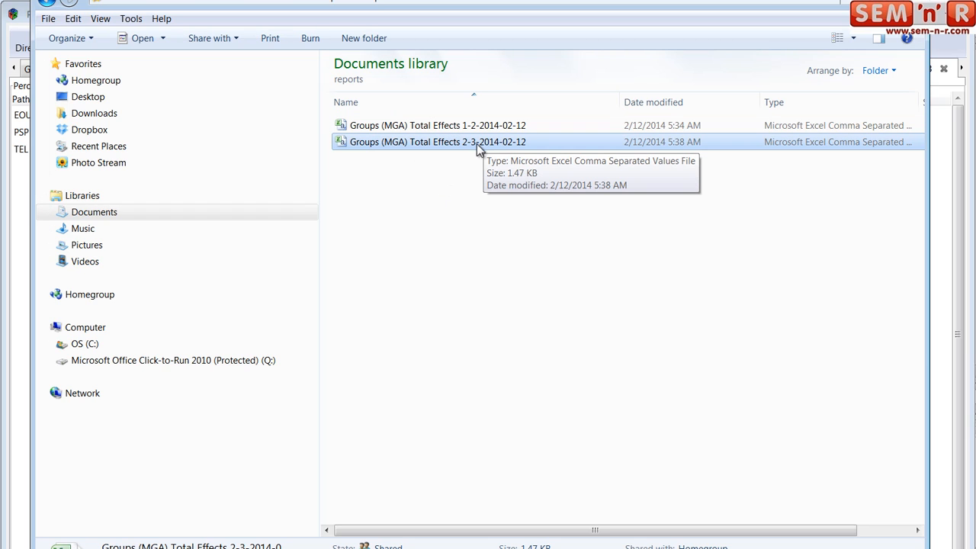